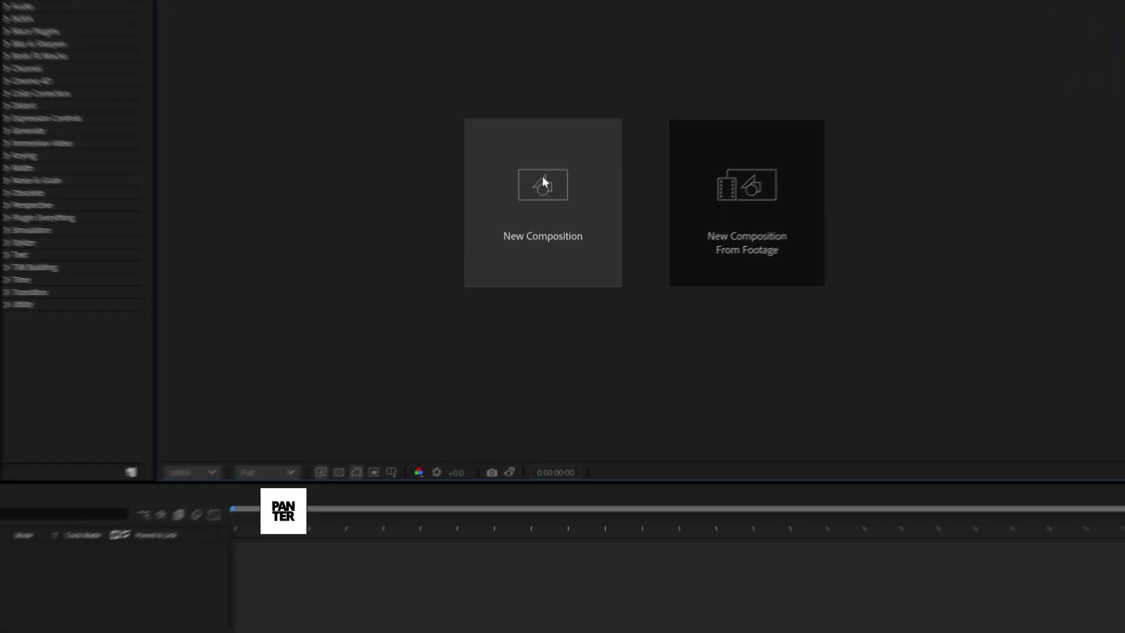
- Name the composition Nion, apply the Social Media Landscape HD preset, and set duration to 0:00:04:00
left_click(548, 227)
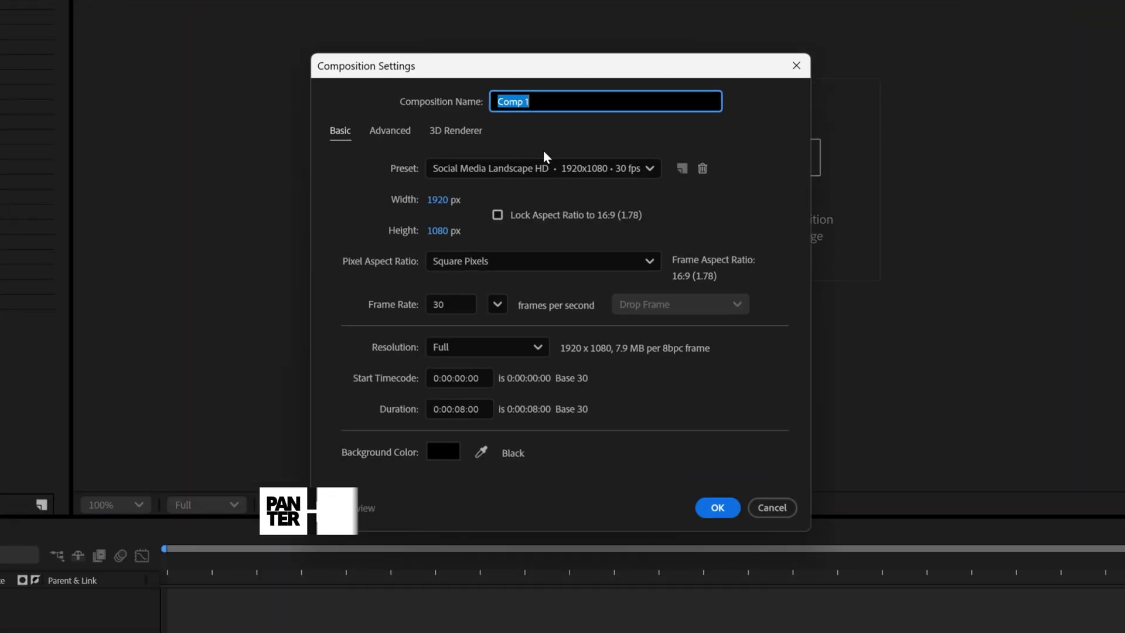
type("Nion")
left_click(630, 168)
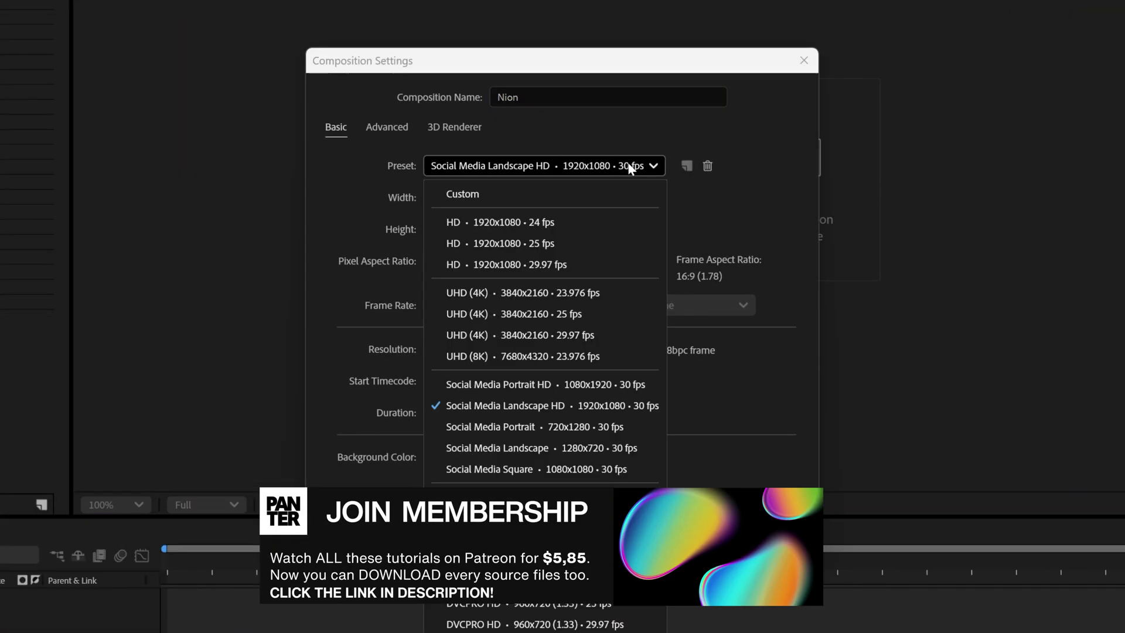
left_click(654, 409)
double_click(461, 412)
type("04")
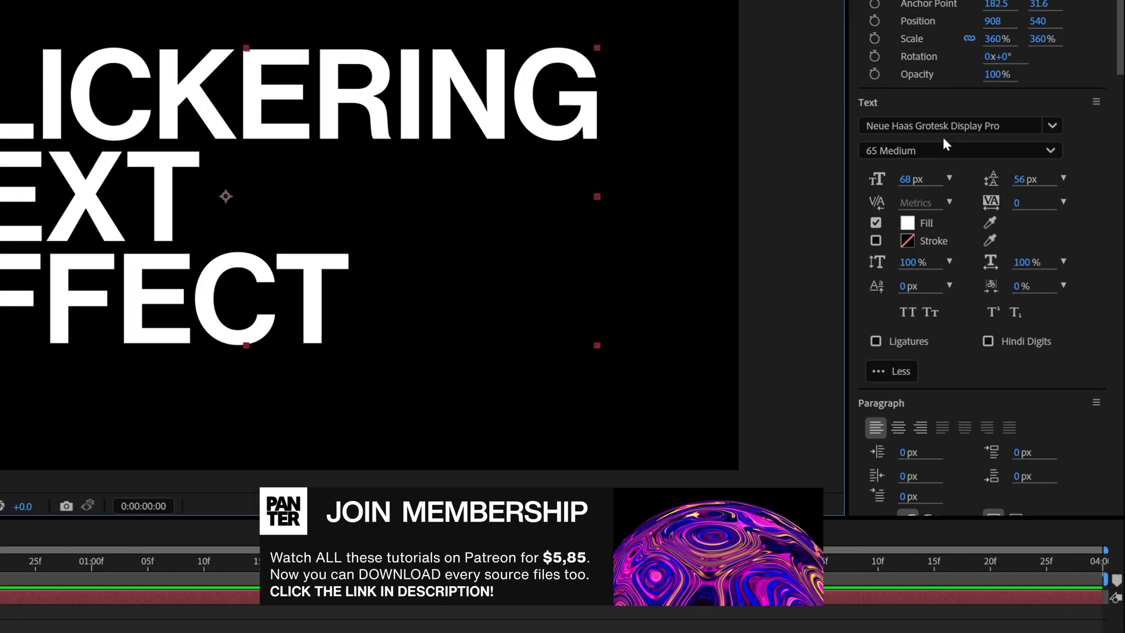
- Check the font settings, duplicate the text layer, and make the copy outline-only with no fill
left_click(1061, 203)
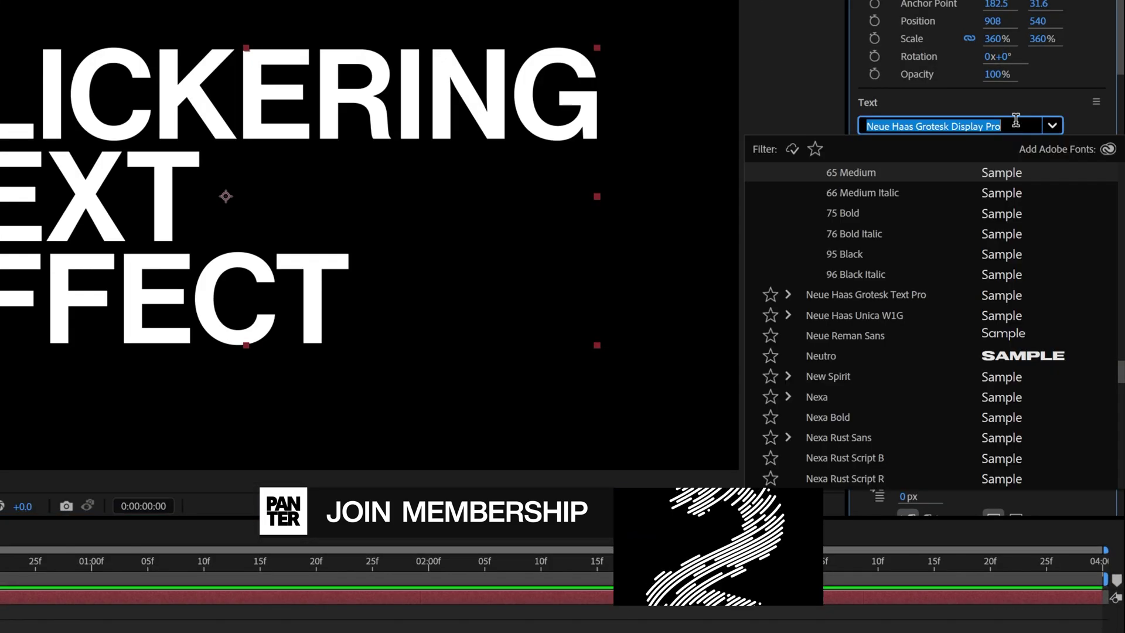
key("Return")
left_click(920, 150)
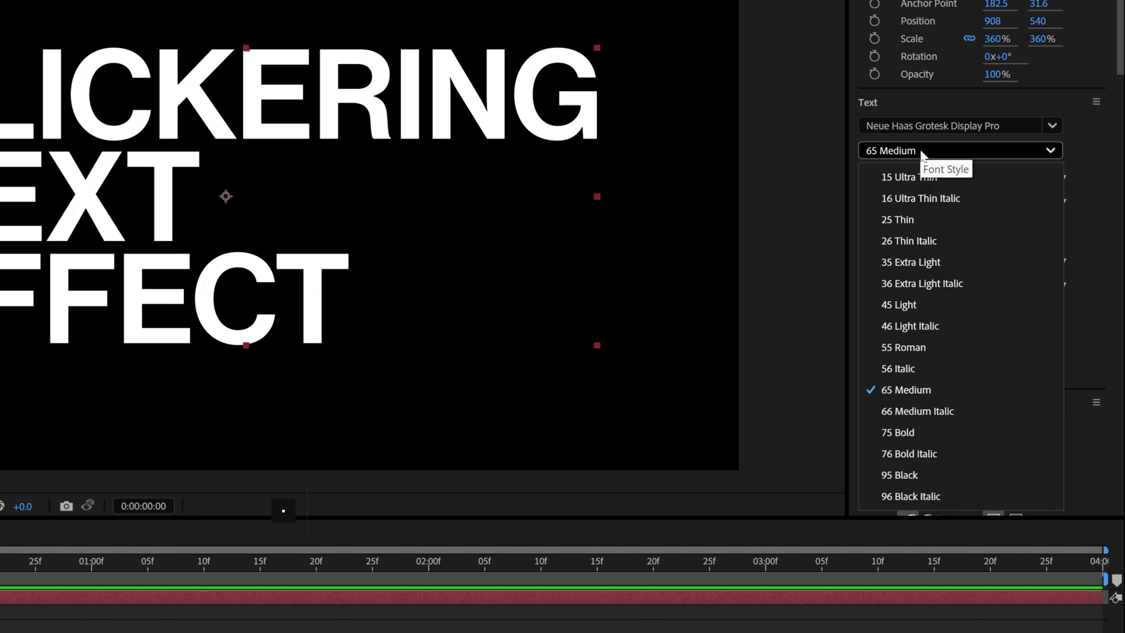
key("Escape")
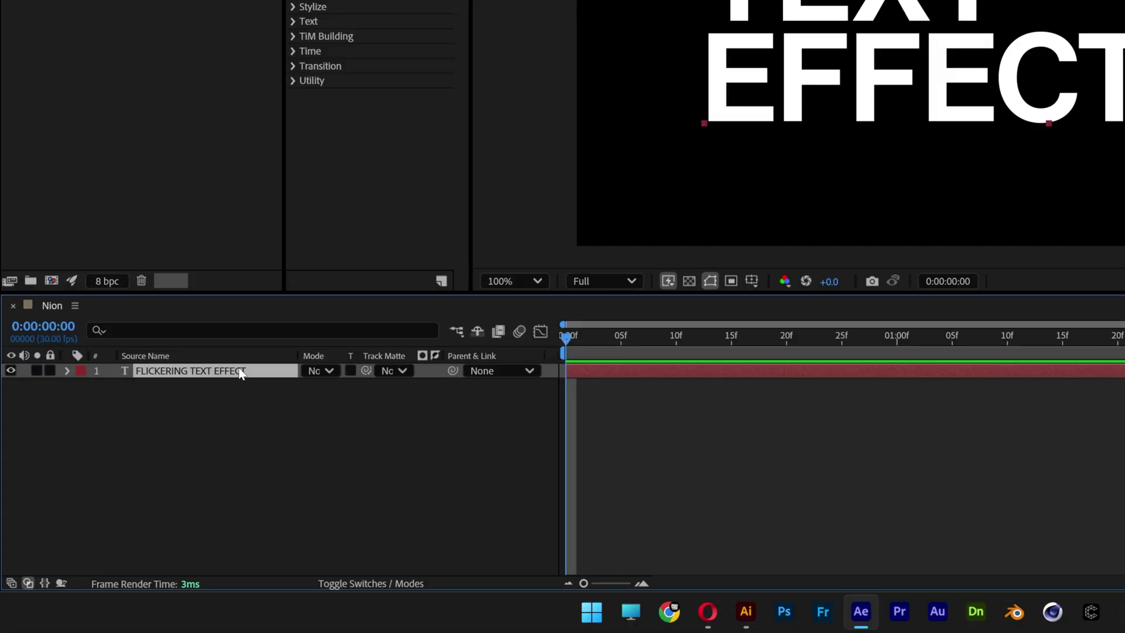
key("ctrl+d")
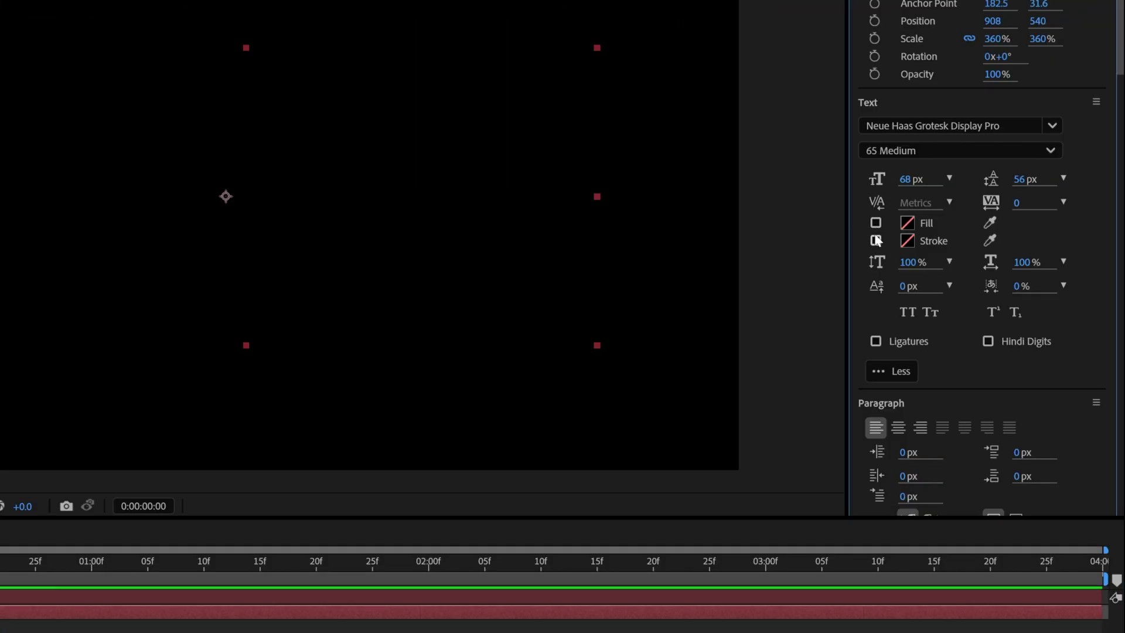
left_click(875, 240)
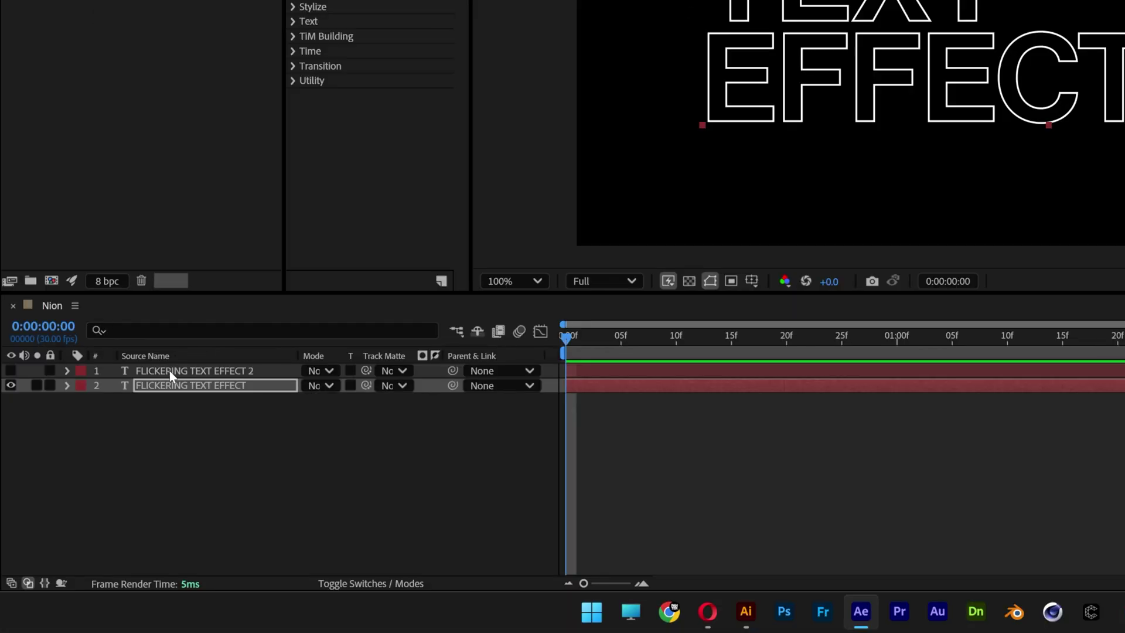
- Show the top text copy and add an Opacity animator set to 0%
left_click(170, 371)
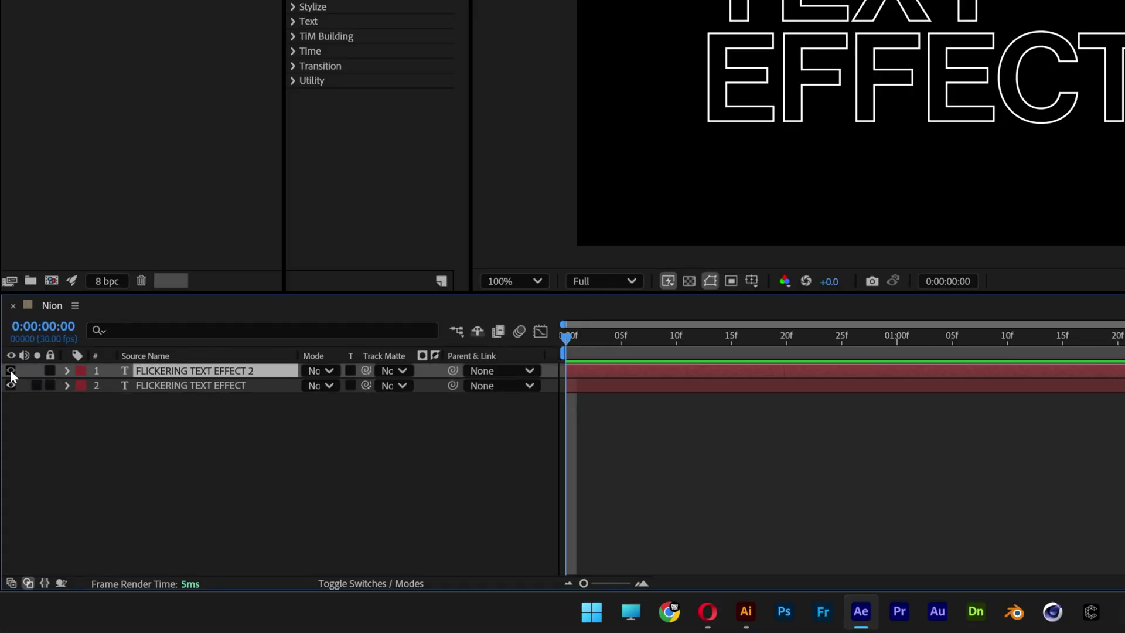
left_click(11, 370)
left_click(67, 370)
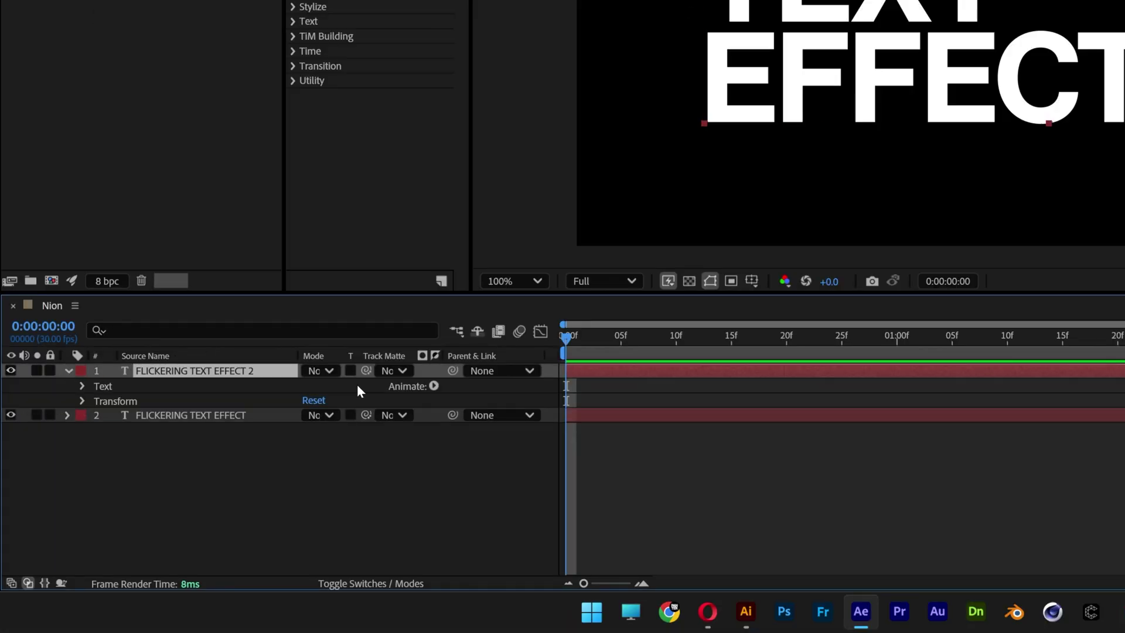
left_click(432, 386)
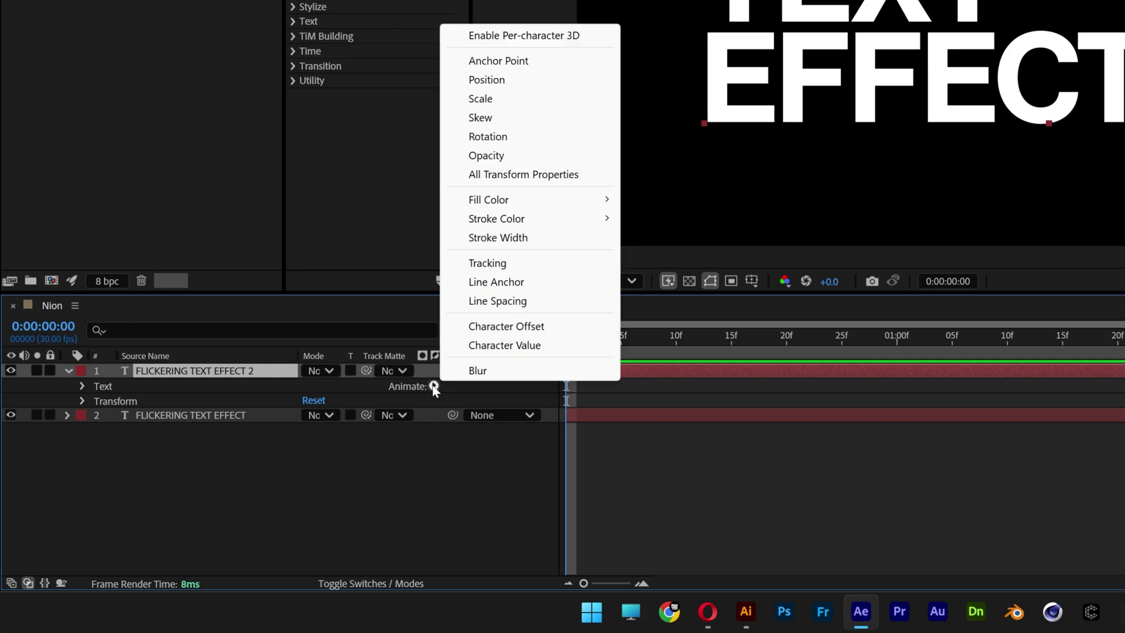
left_click(506, 156)
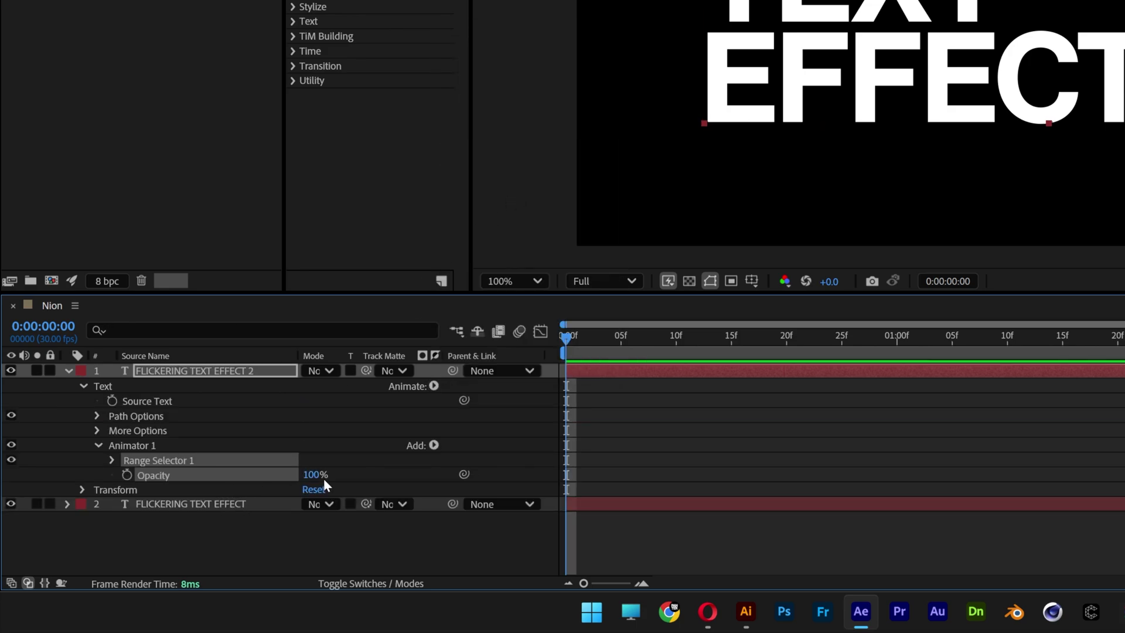
left_click_drag(310, 478, 168, 482)
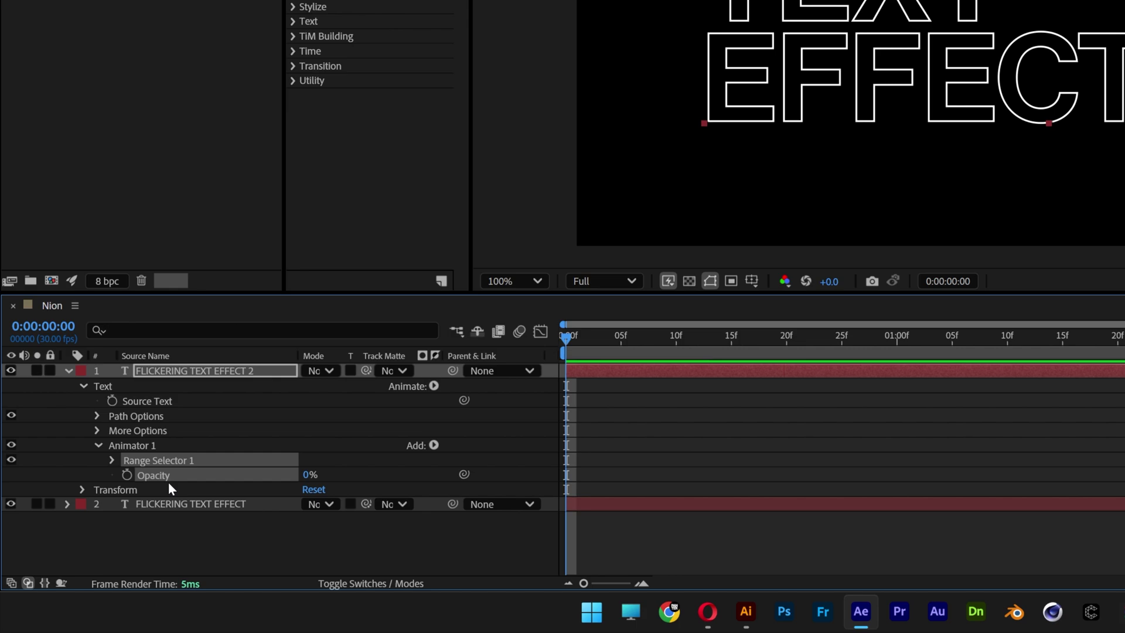
- Keyframe Range Selector Start from 0% at frame 0 to 90% at 1 second
left_click(111, 460)
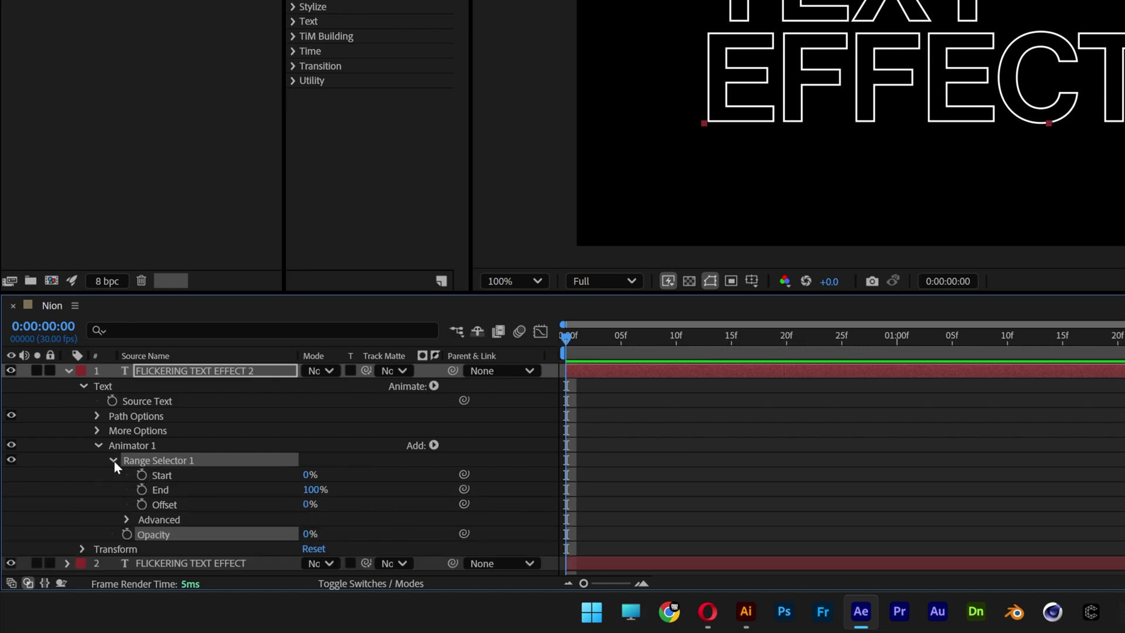
left_click(142, 475)
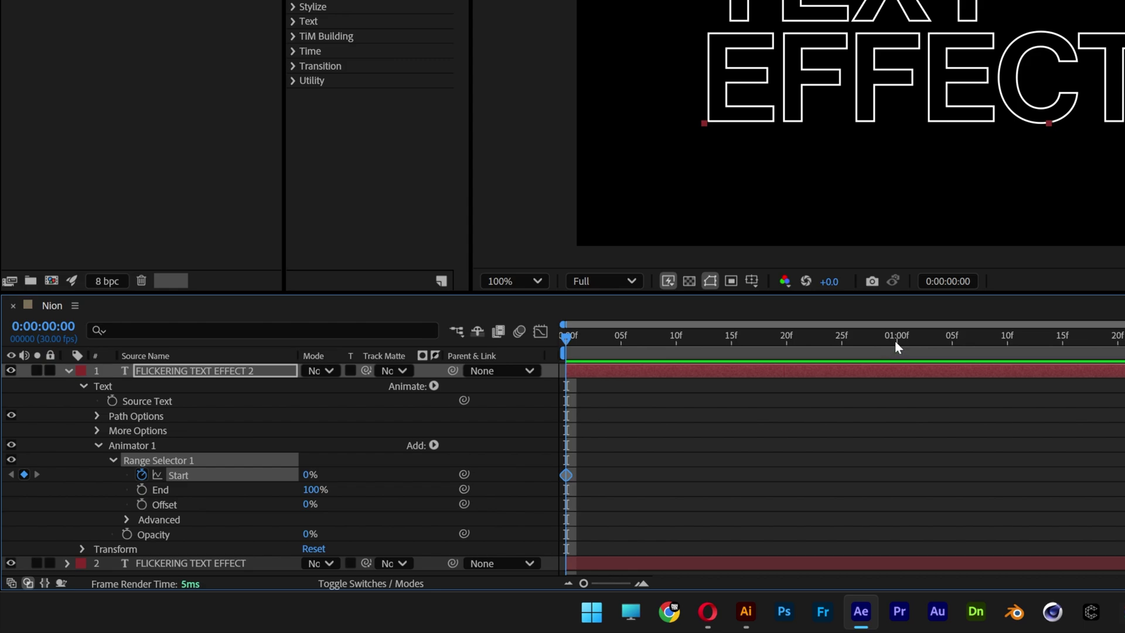
left_click(897, 340)
left_click(308, 474)
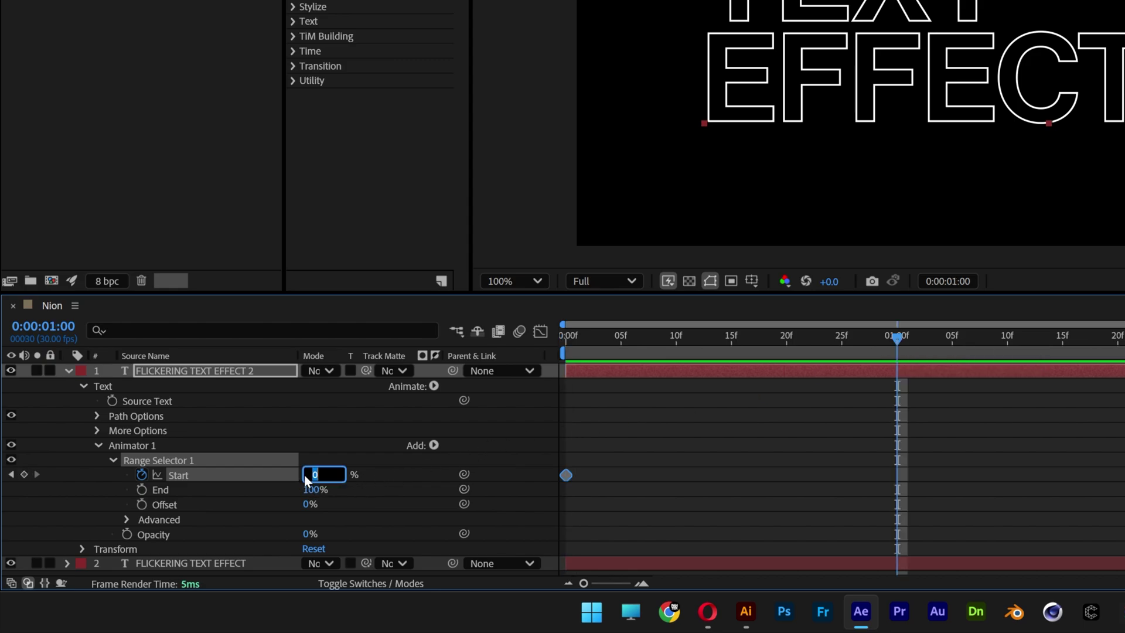
type("90")
key("Return")
- Turn Randomize Order on in the range selector's Advanced options
left_click(147, 522)
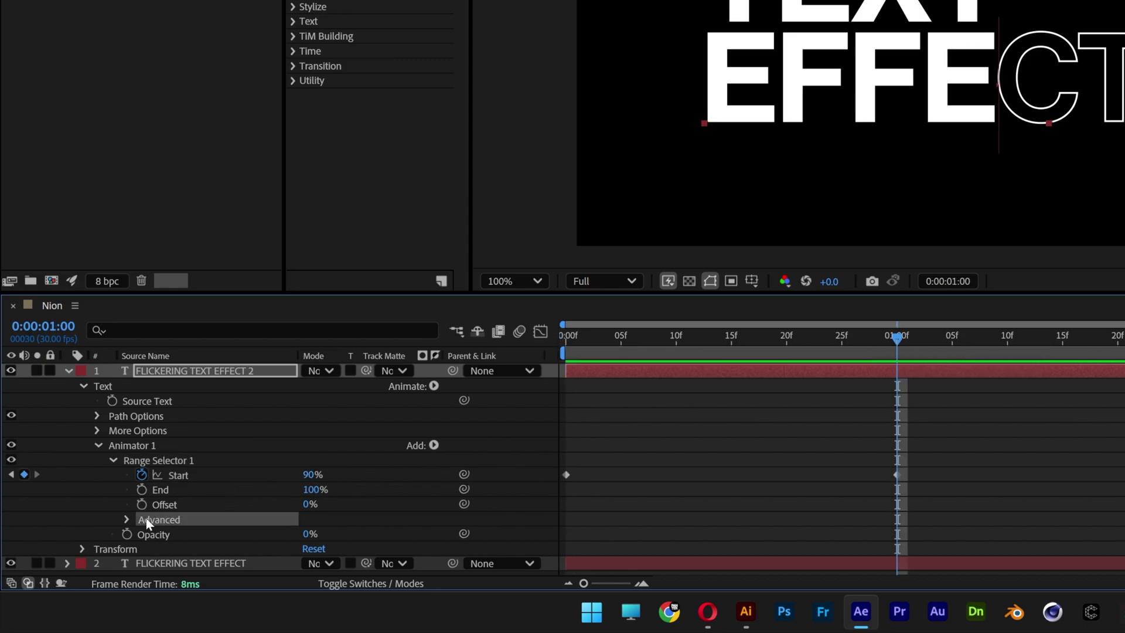
left_click(125, 520)
scroll(230, 505, "down", 3)
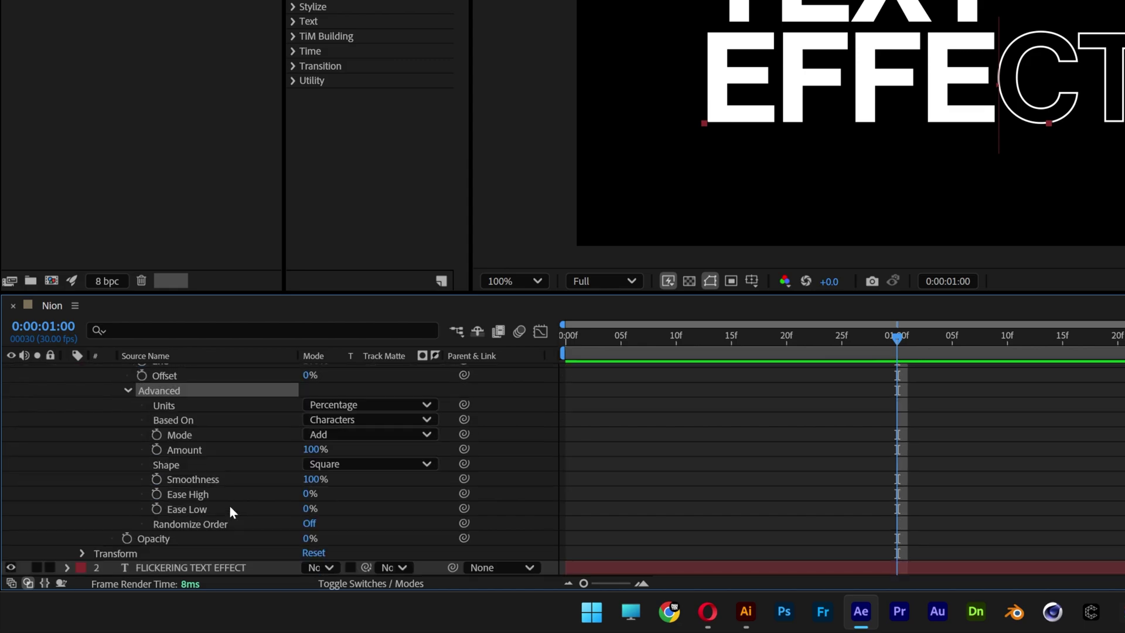
left_click(199, 525)
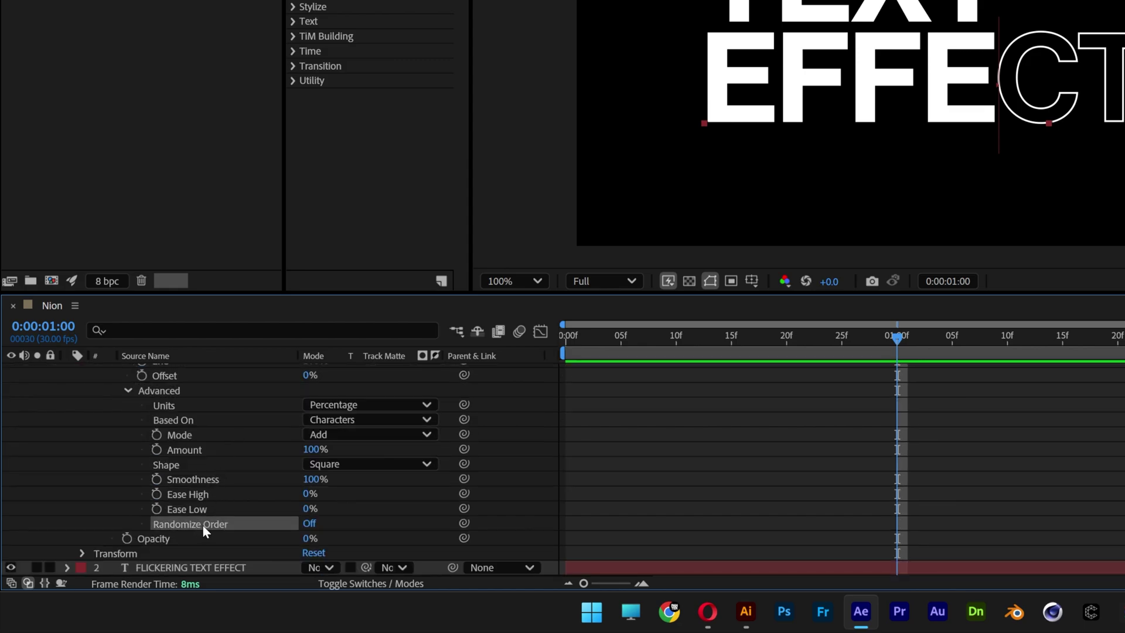
left_click(310, 523)
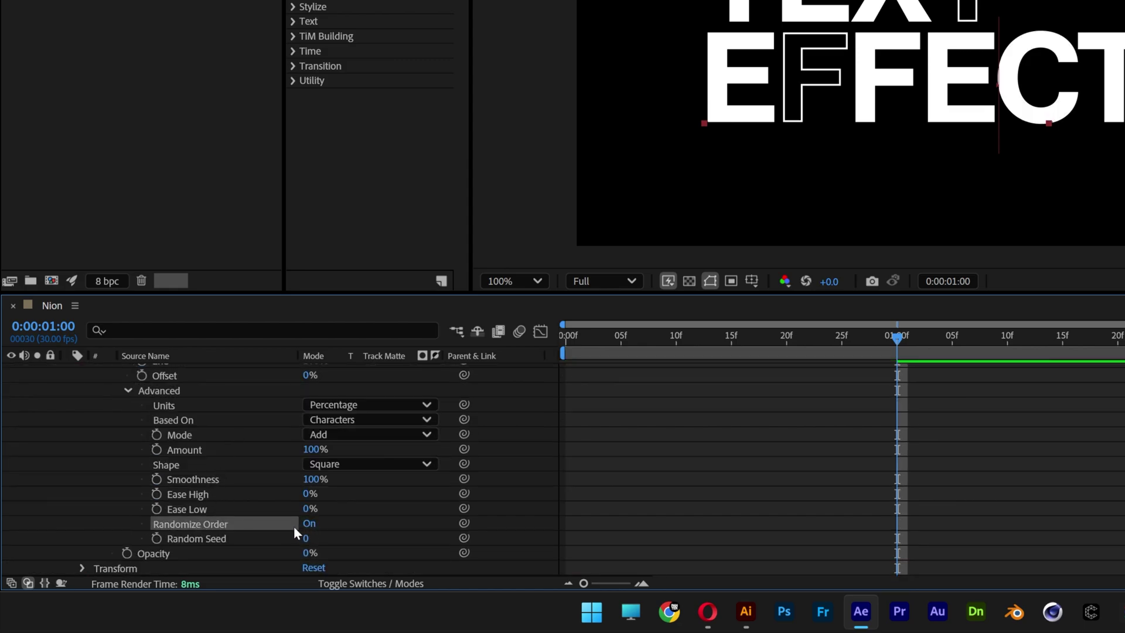
- Drive Random Seed with a time*10 expression and preview the flicker from the start
left_click(216, 539)
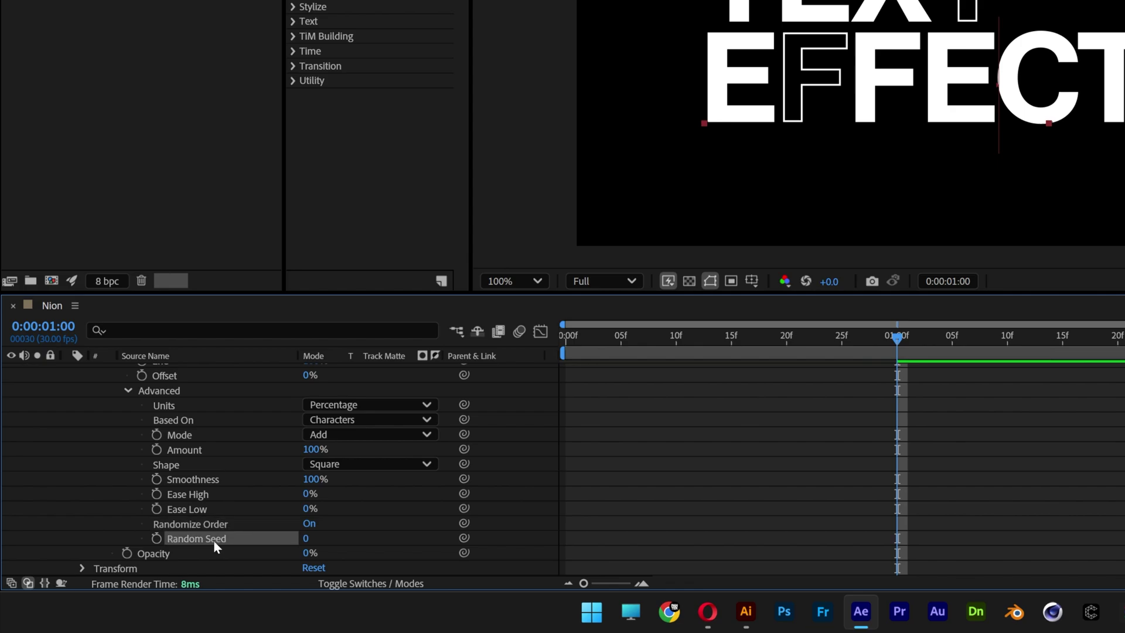
left_click(157, 539, "alt")
type("time*10")
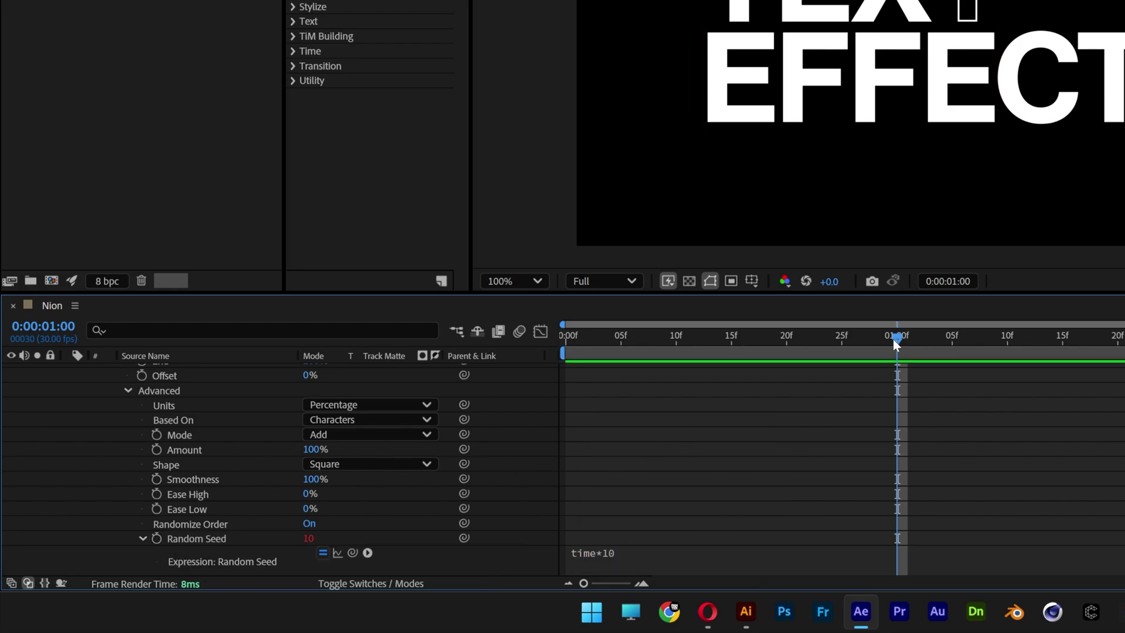
left_click_drag(894, 340, 554, 335)
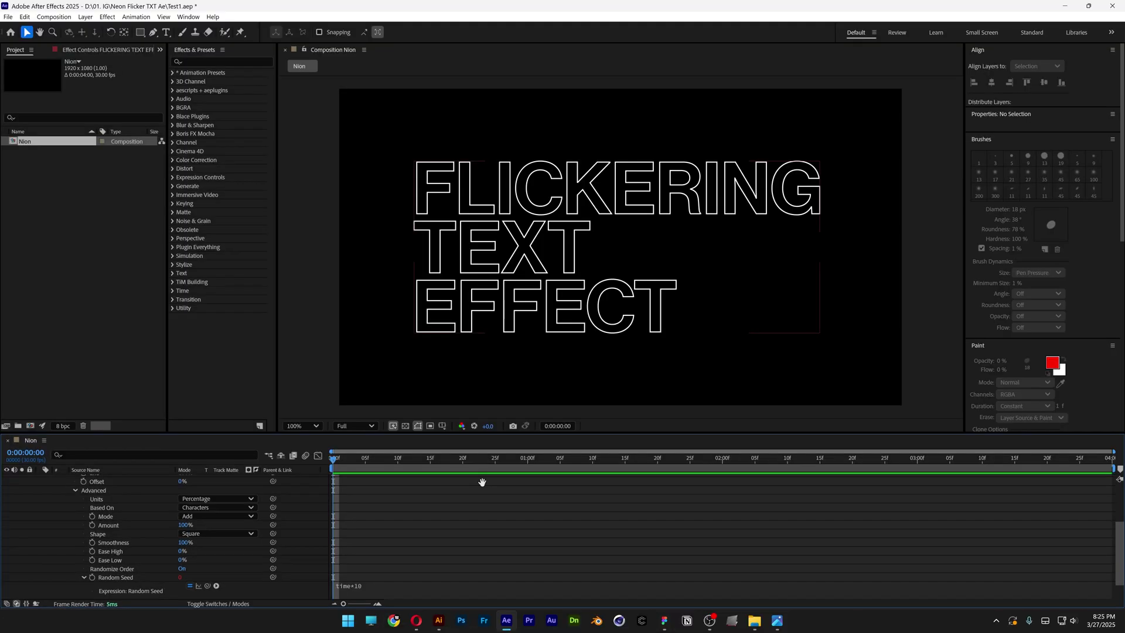
key("space")
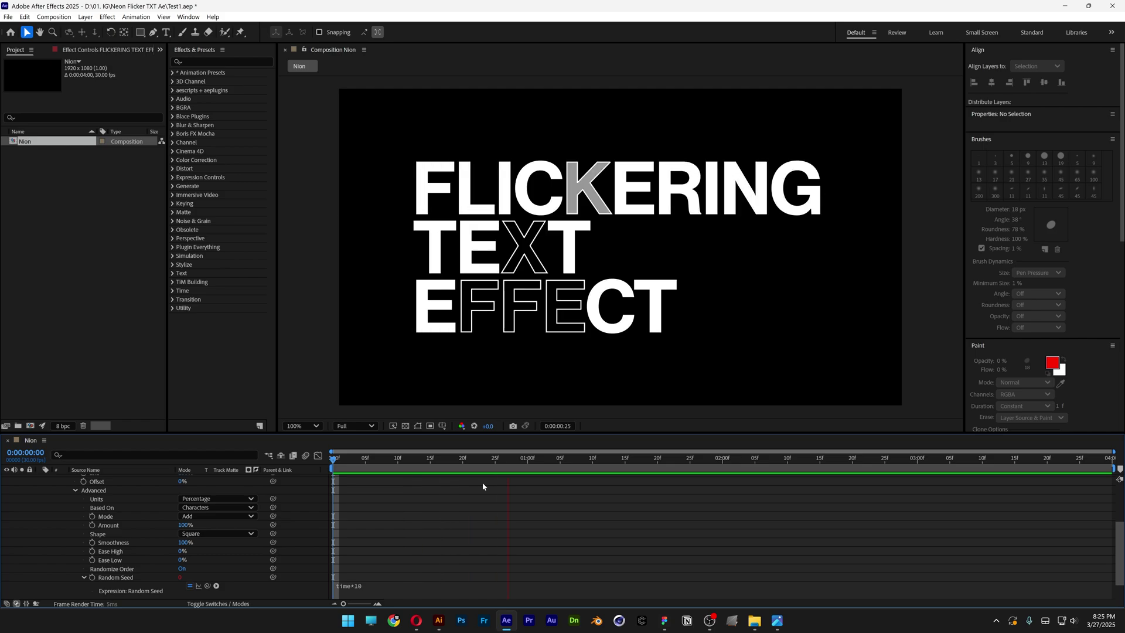
scroll(353, 527, "up", 3)
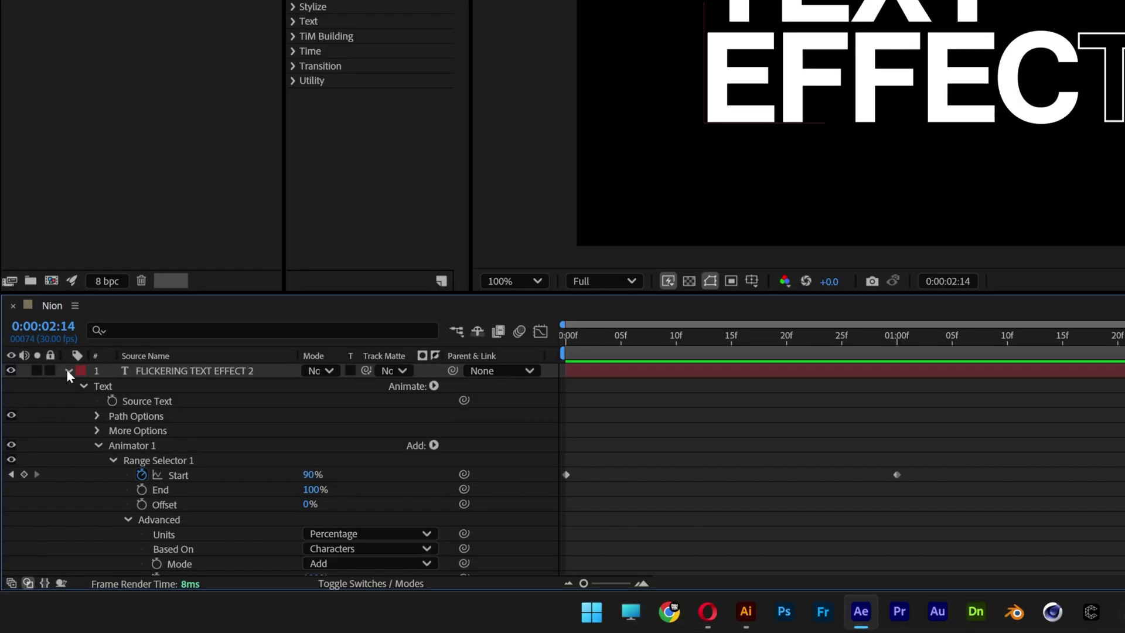
- Add a new adjustment layer to the comp and rename it Glow
left_click(67, 372)
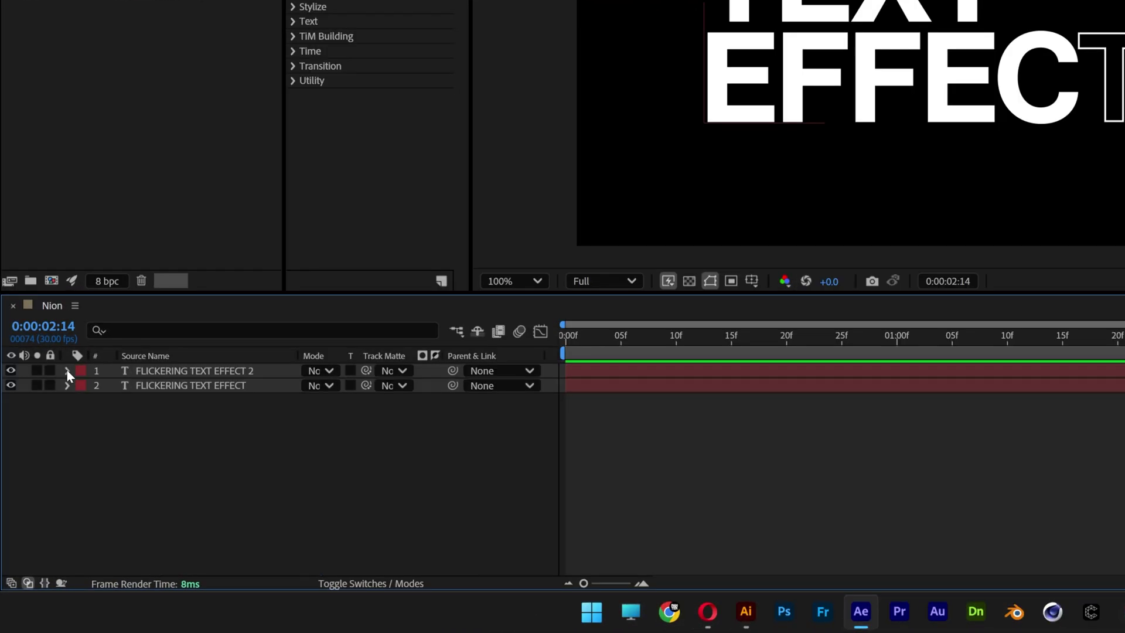
right_click(234, 445)
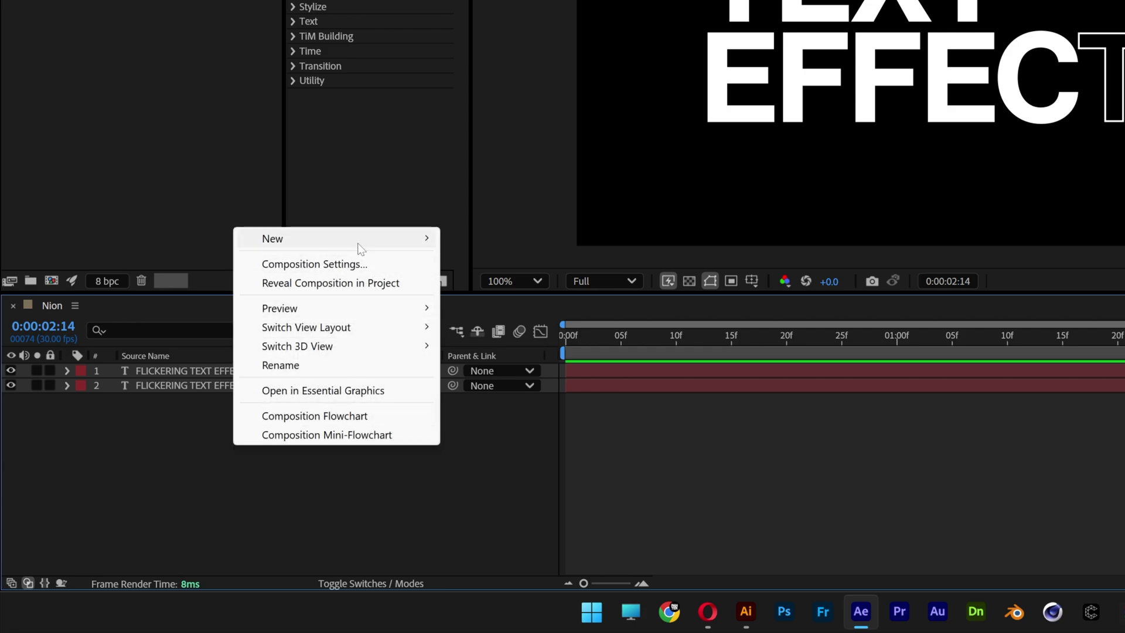
mouse_move(352, 240)
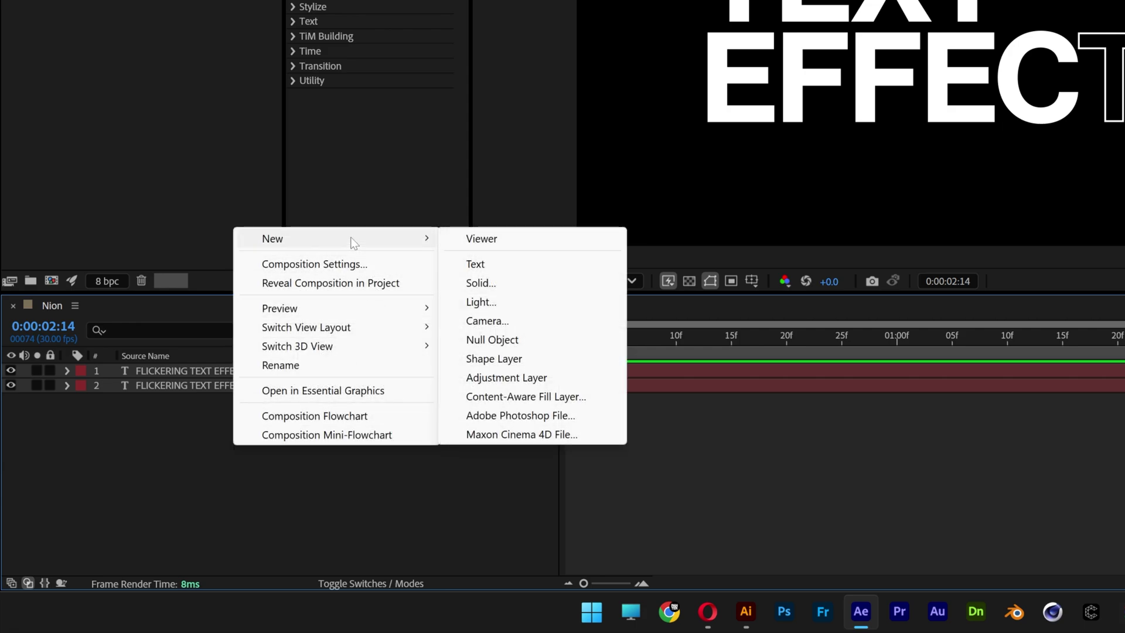
left_click(539, 381)
right_click(175, 372)
left_click(237, 323)
type("Glow")
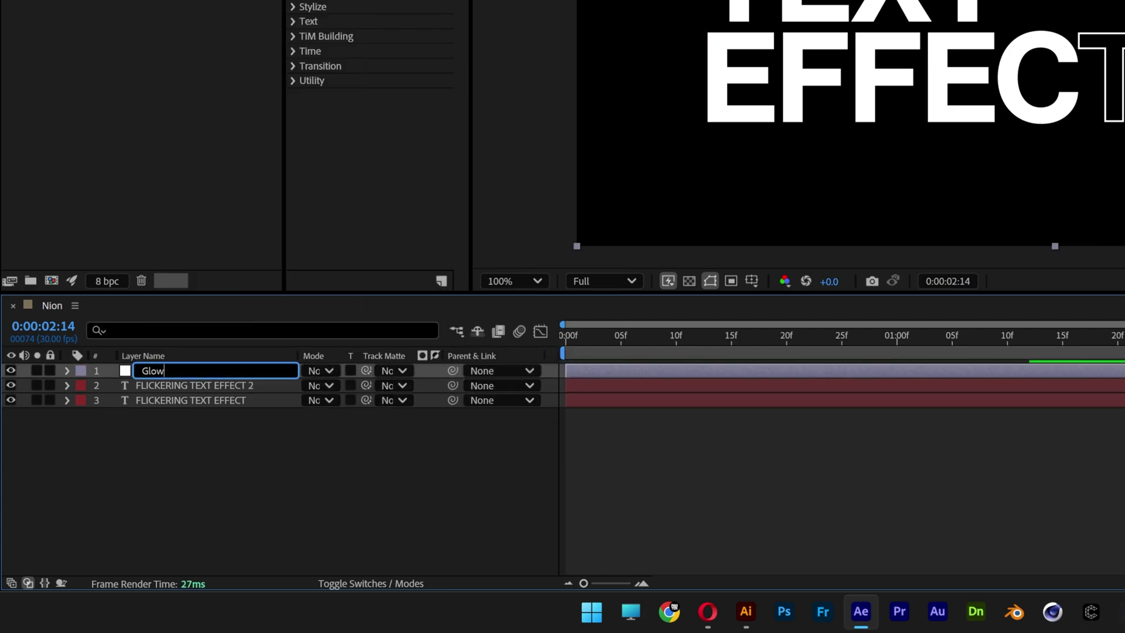
key("Return")
- Search for glow and apply the Glow effect to the Glow layer
left_click(350, 103)
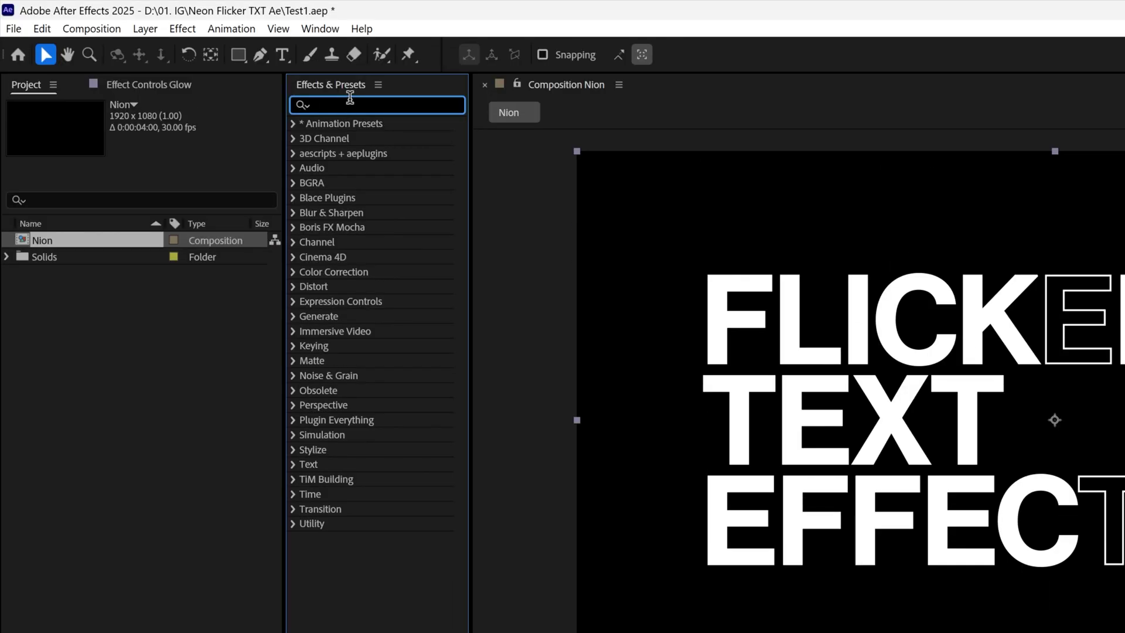
type("glow")
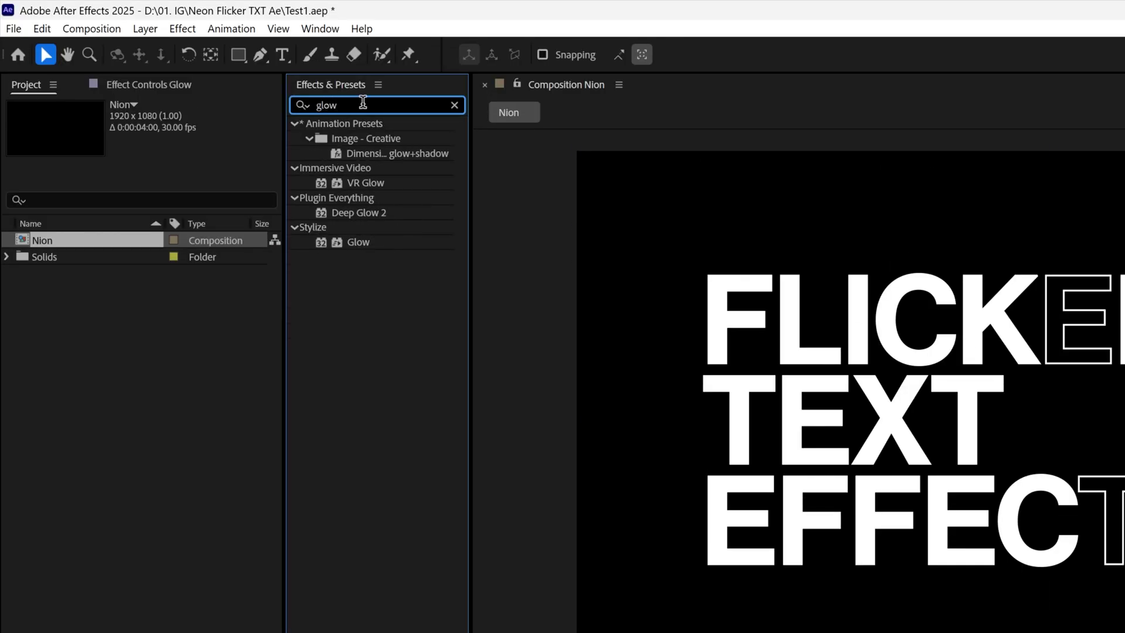
left_click_drag(356, 243, 226, 632)
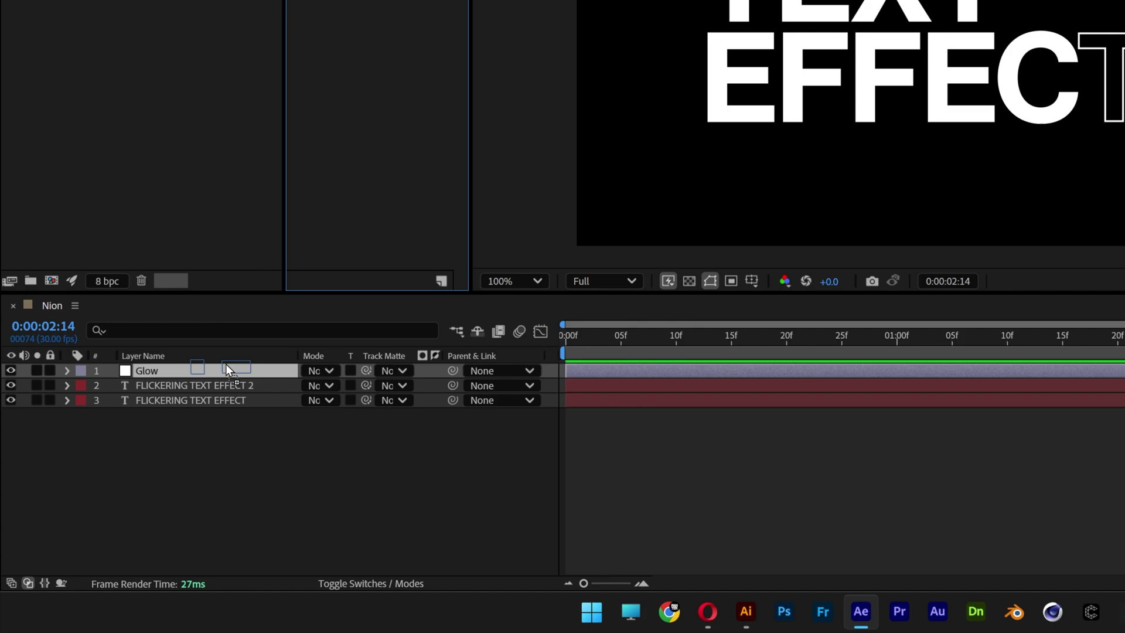
left_click_drag(227, 364, 226, 364)
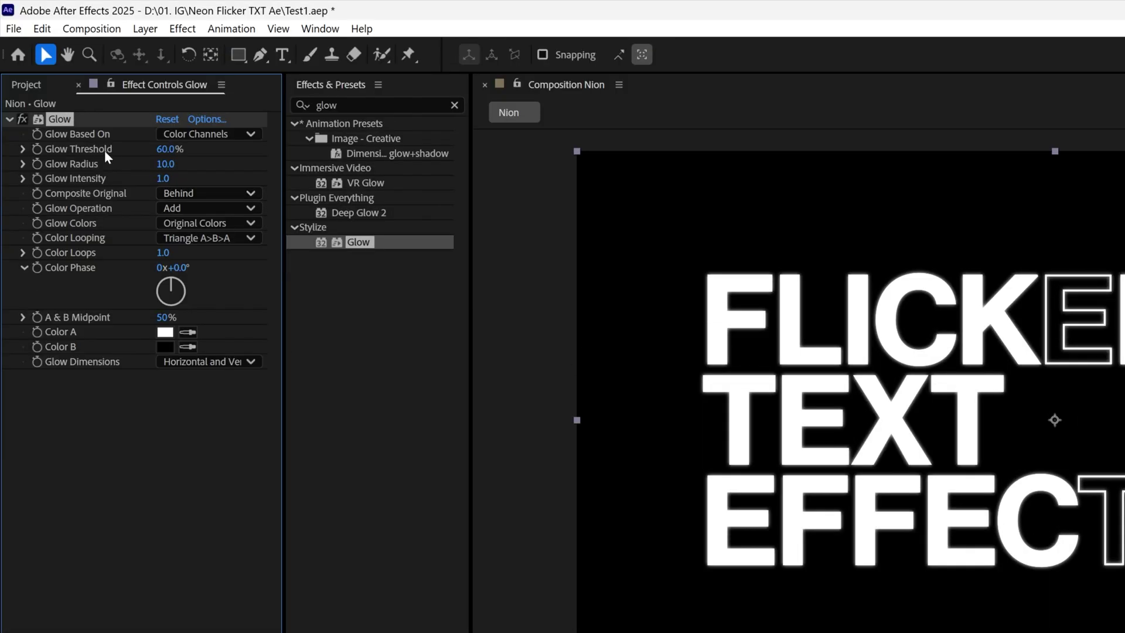
- Set the Glow Threshold to 0% and Glow Radius to 21
left_click(171, 149)
left_click(169, 163)
key("Return")
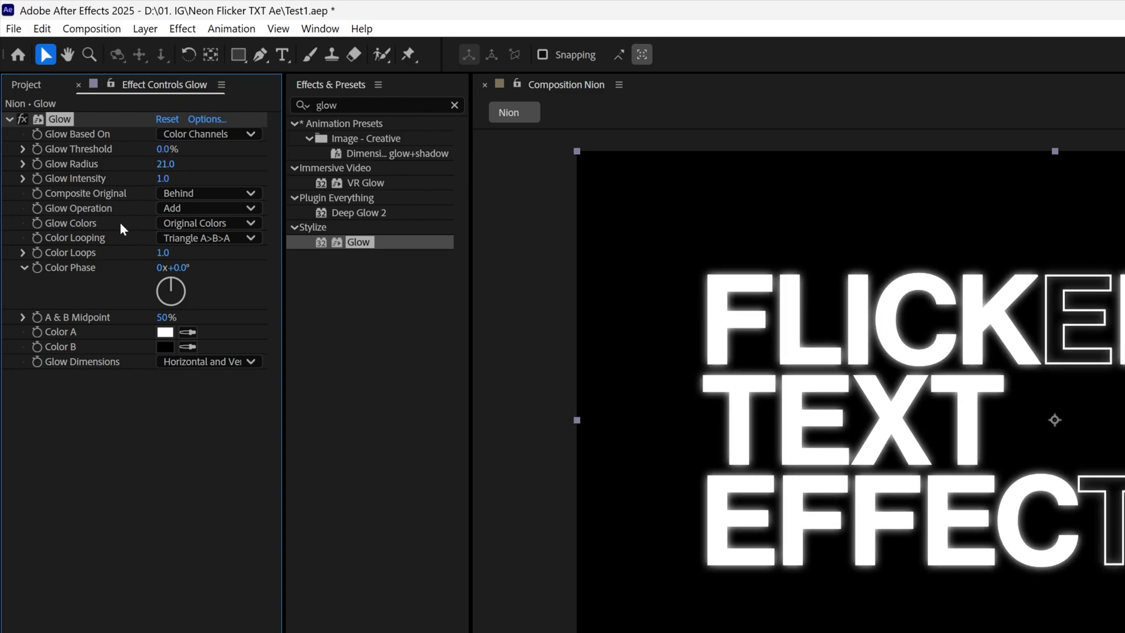
- Use A & B Colors with Sawtooth A>B looping and a bright blue Color B
left_click(189, 224)
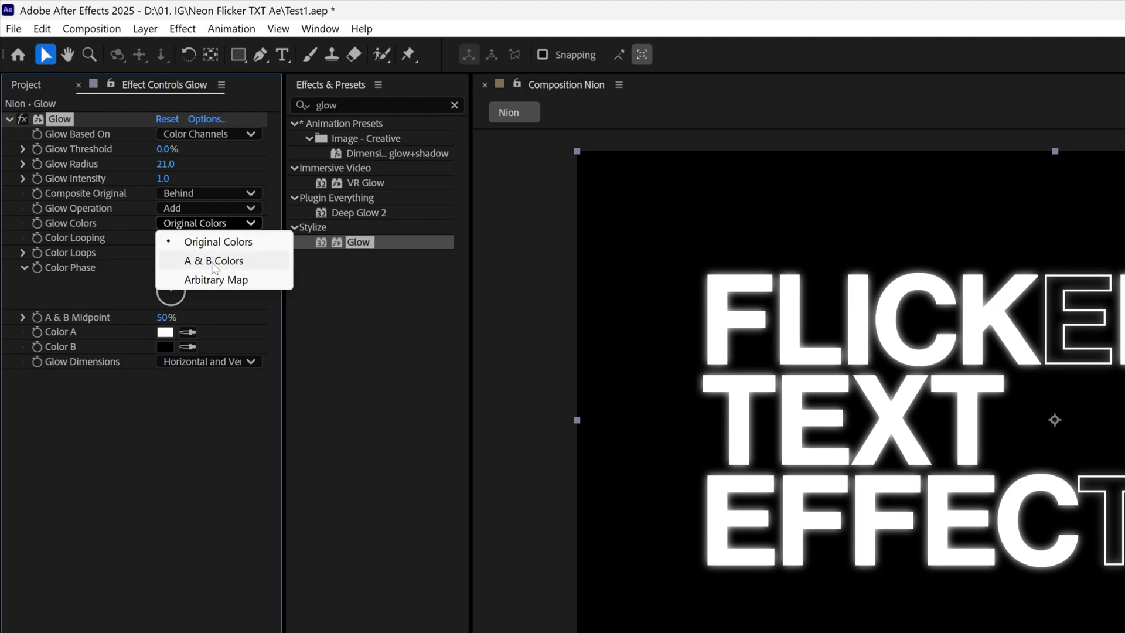
left_click(241, 262)
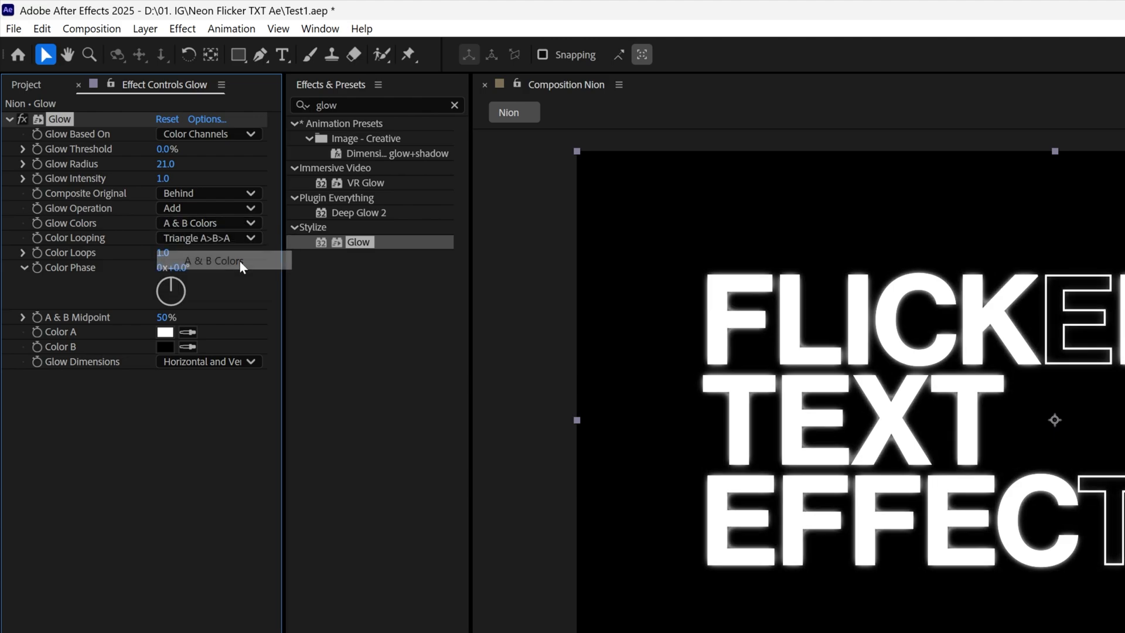
left_click(199, 238)
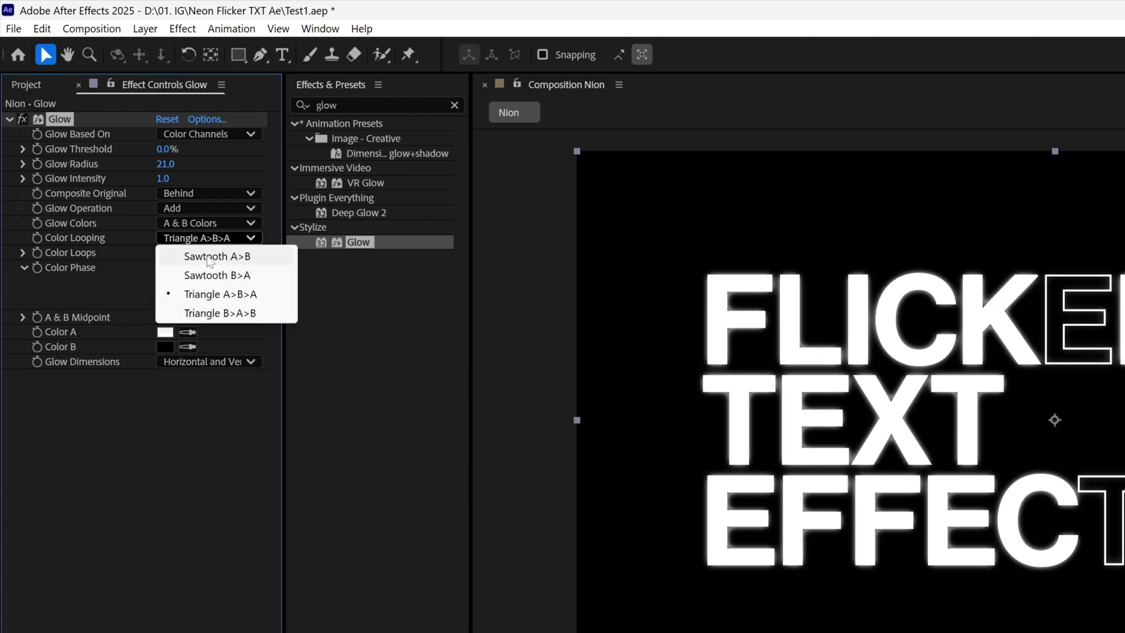
left_click(252, 258)
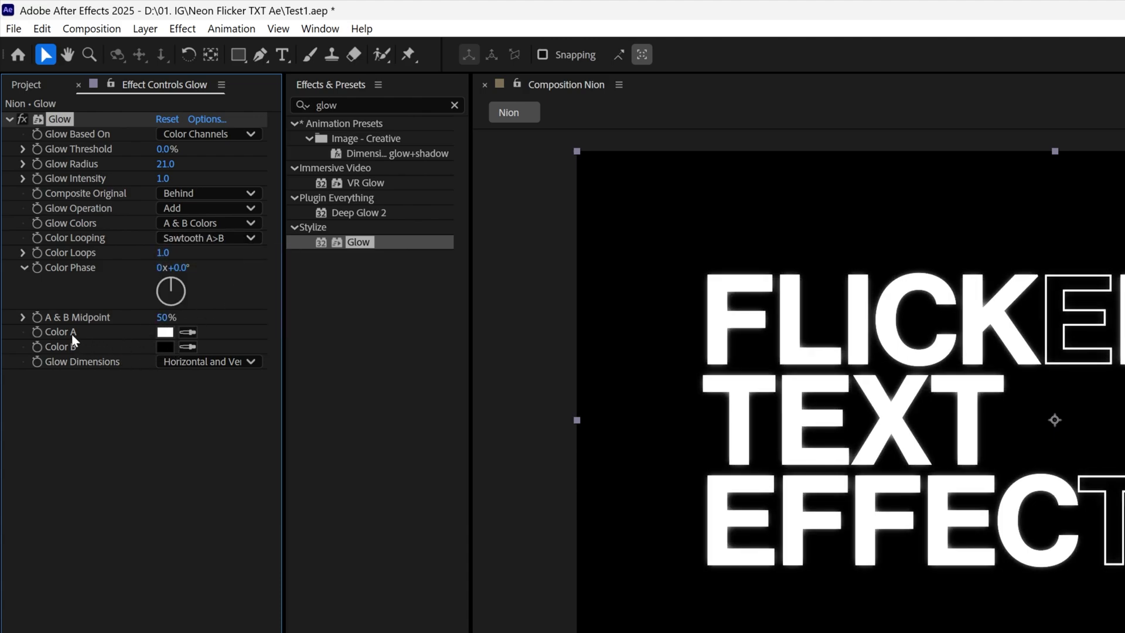
left_click(165, 347)
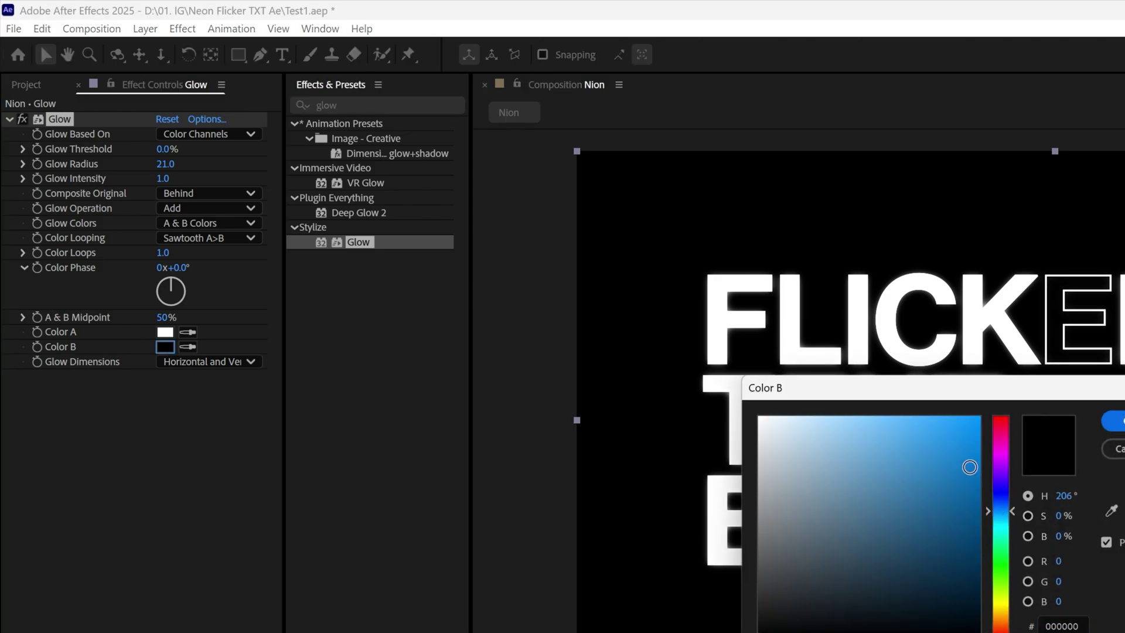
left_click_drag(970, 468, 973, 426)
left_click(1116, 420)
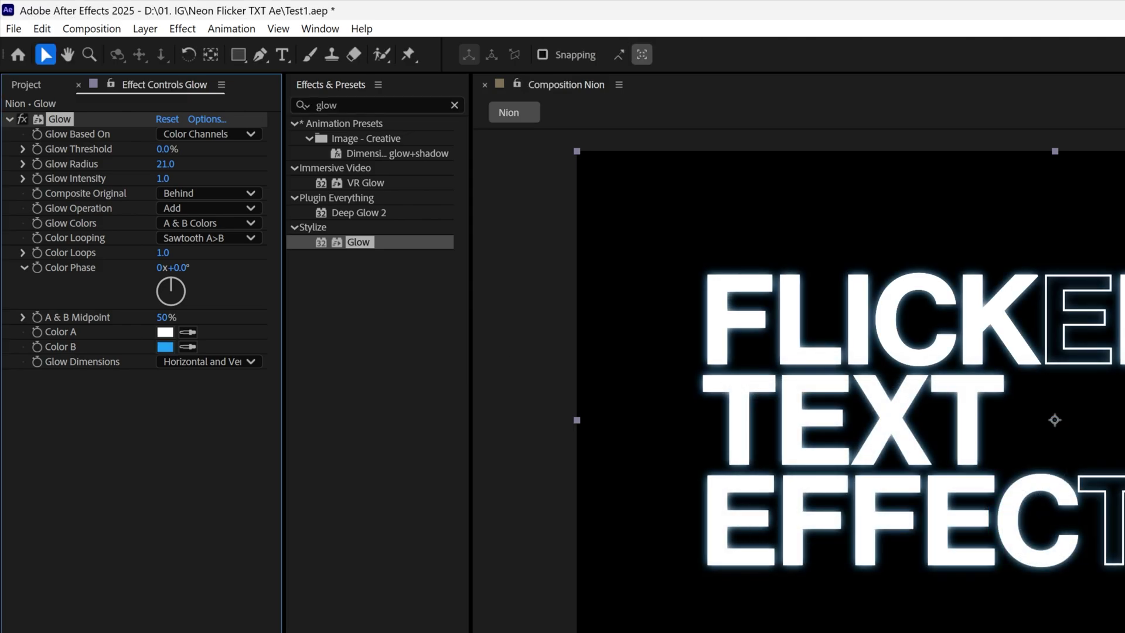
- Duplicate Glow twice and set Glow 2 to 60% threshold, radius 78, intensity 0.4
key("ctrl+d")
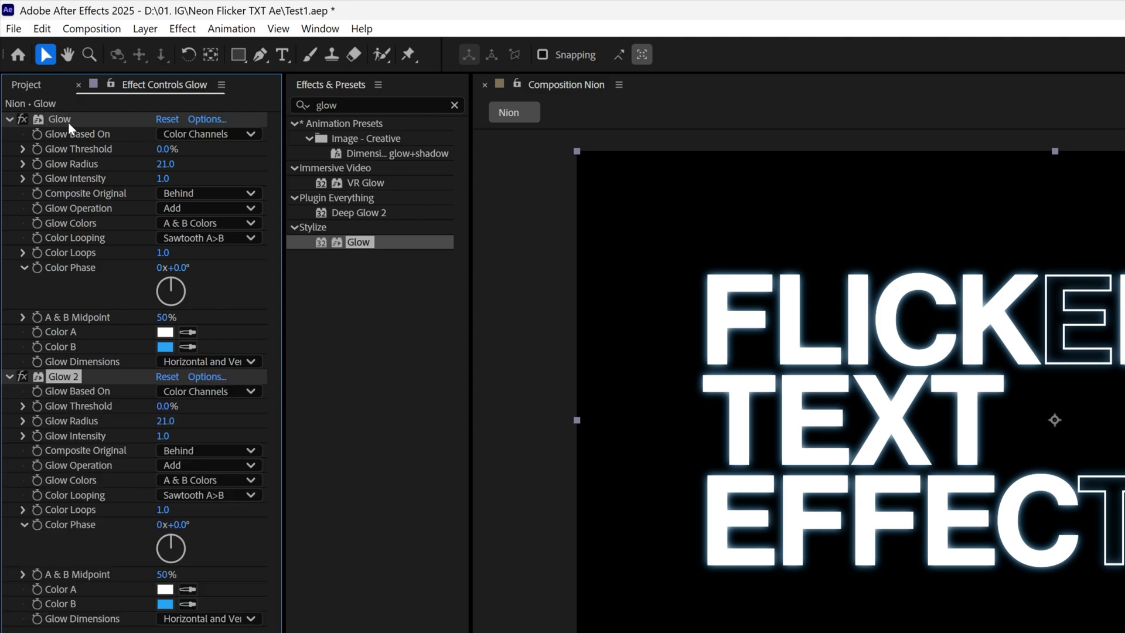
key("ctrl+d")
scroll(68, 122, "up", 4)
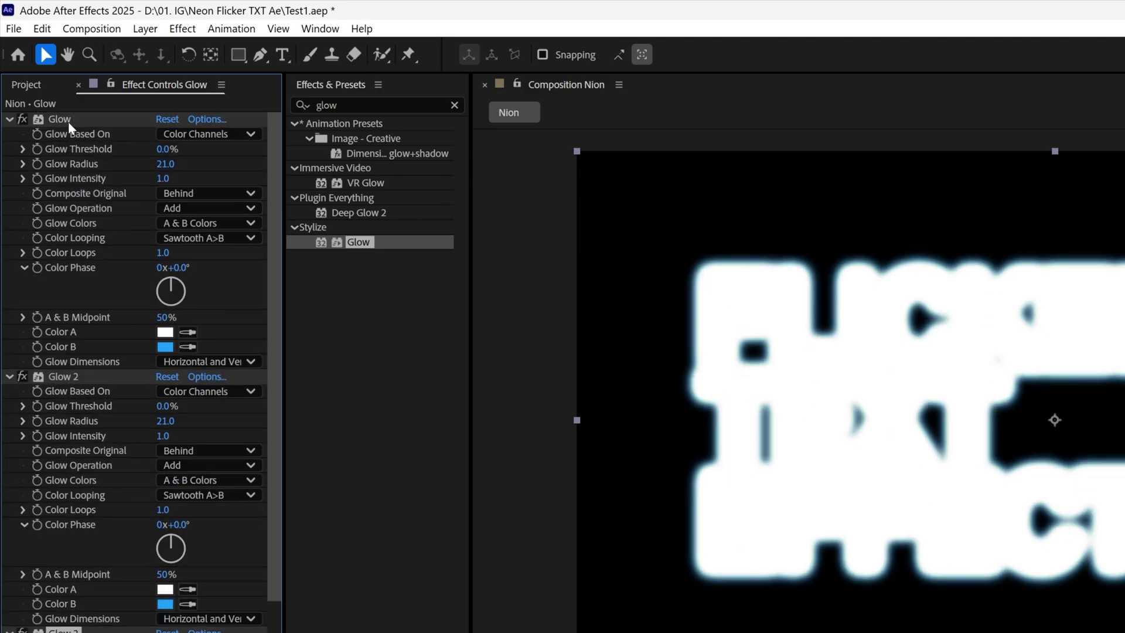
left_click(73, 379)
left_click(167, 406)
type("60")
key("Return")
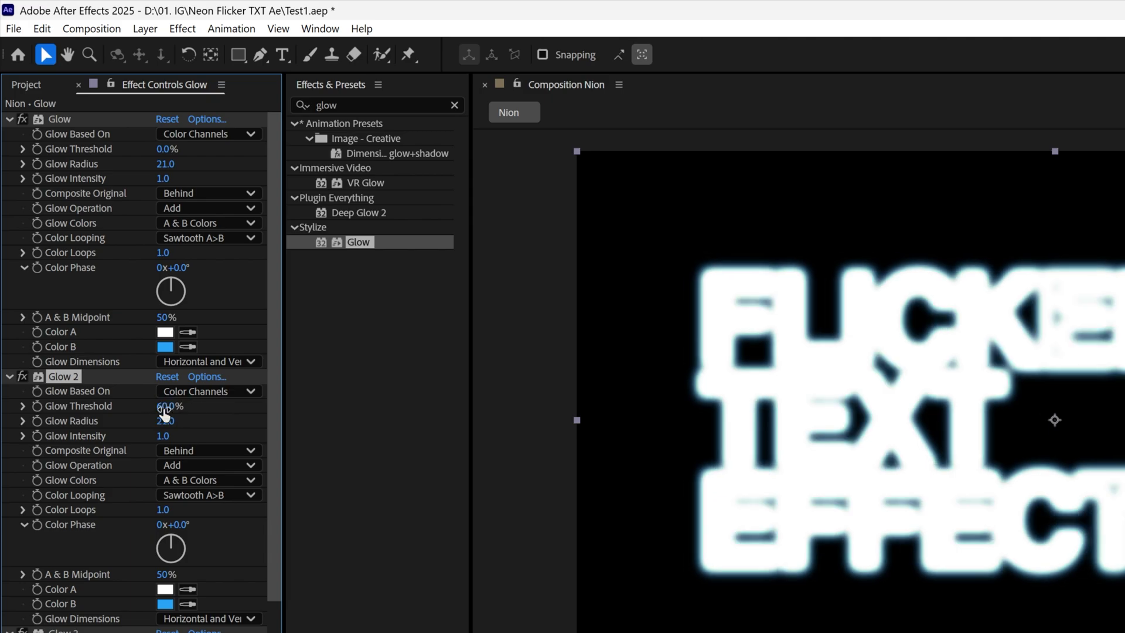
left_click(170, 421)
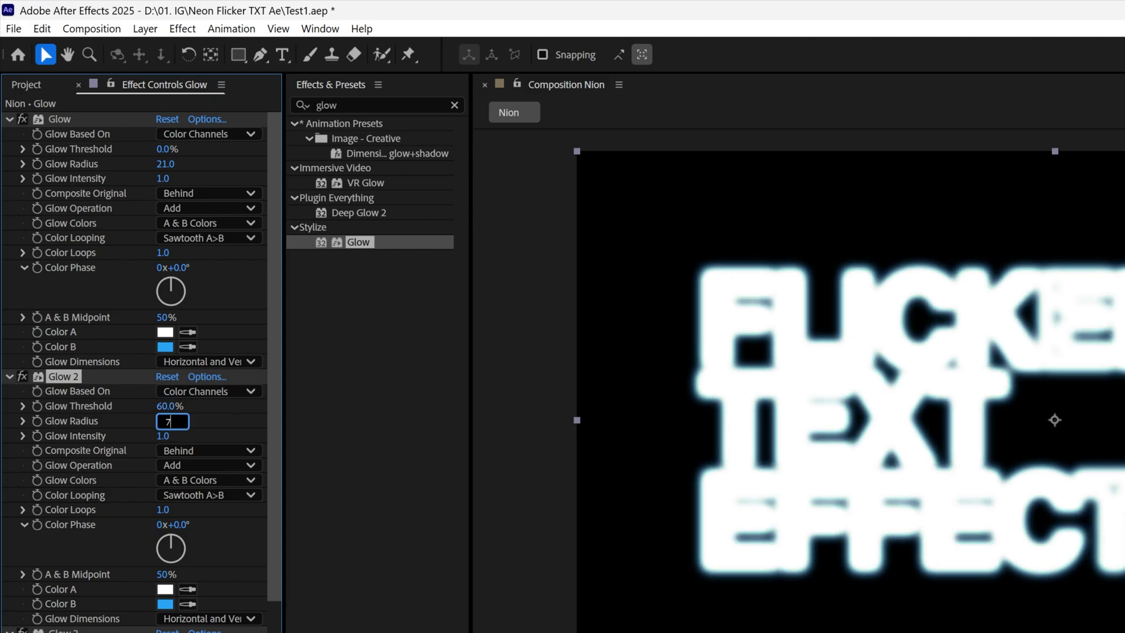
type("78")
key("Return")
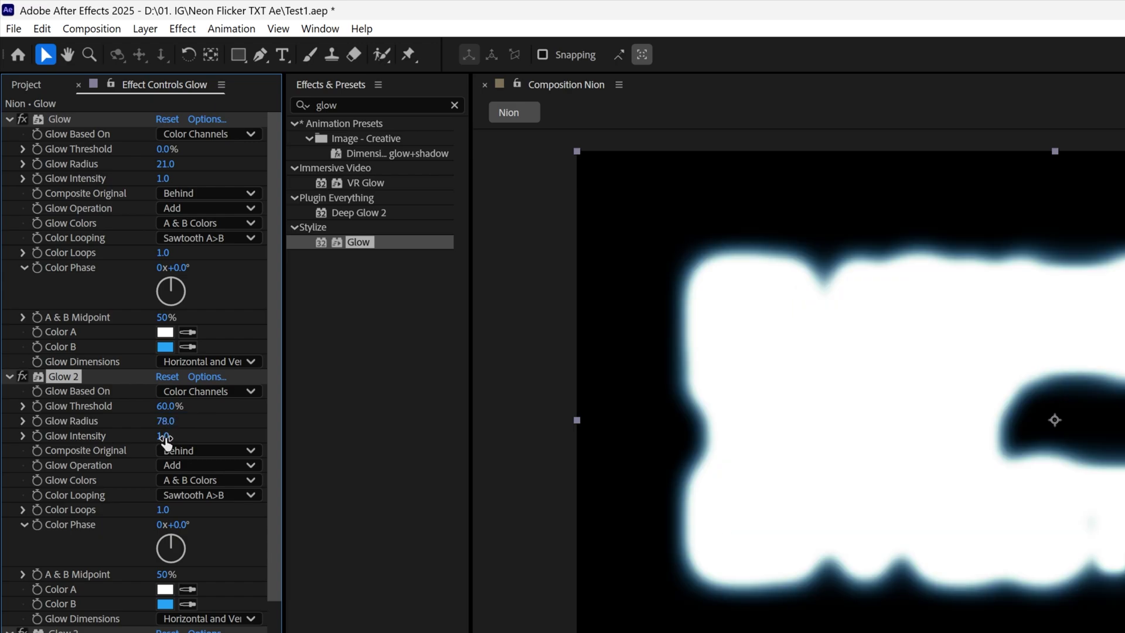
left_click(166, 437)
type("0.4")
key("Return")
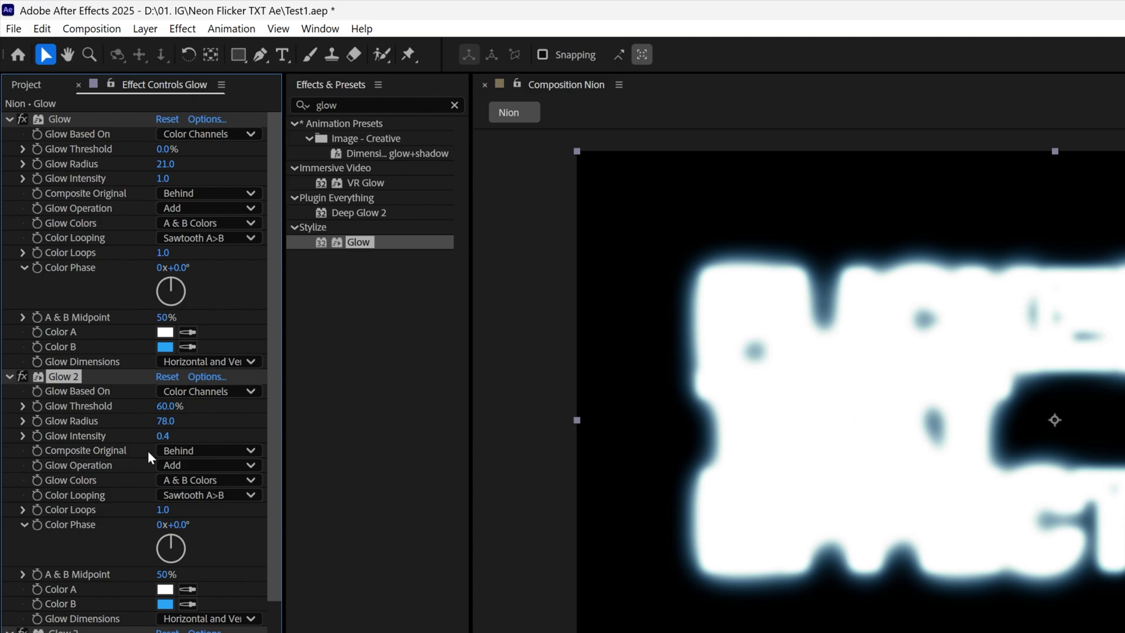
- Set Glow 3 to 60% threshold, radius 300 and intensity 0.8
left_click(70, 630)
scroll(82, 621, "down", 5)
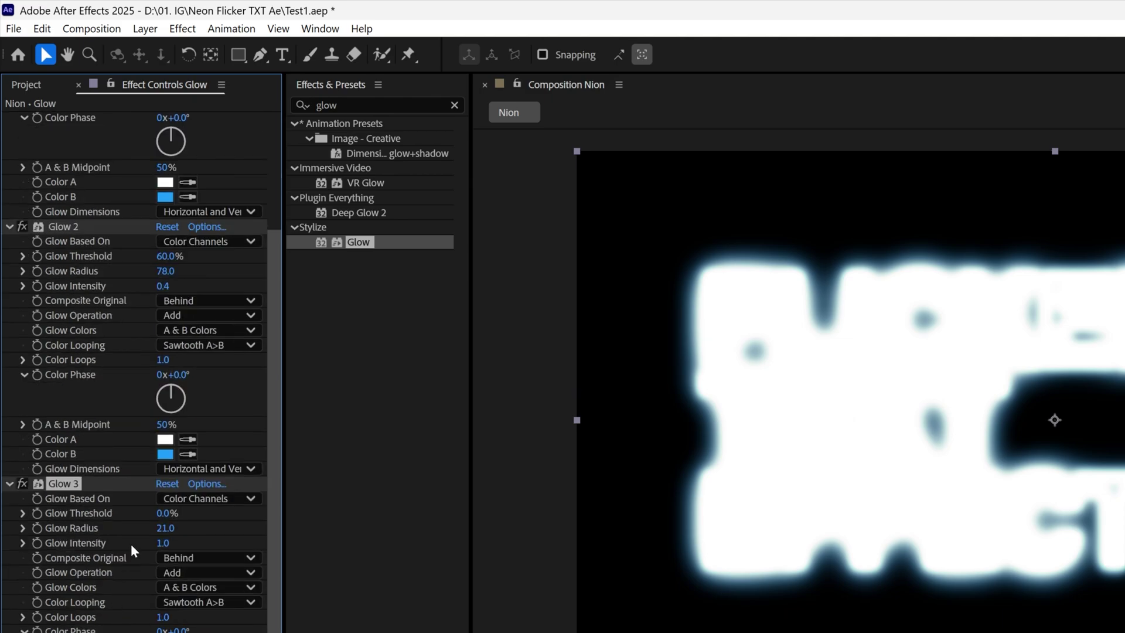
left_click(164, 513)
type("60")
key("Return")
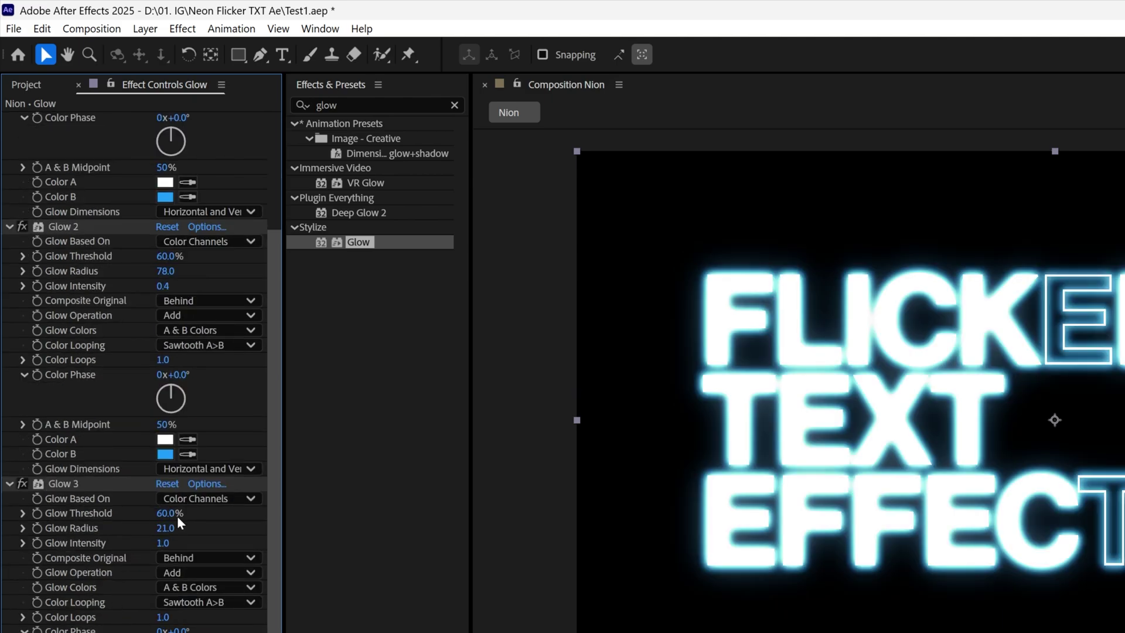
left_click(169, 527)
type("300")
left_click(169, 543)
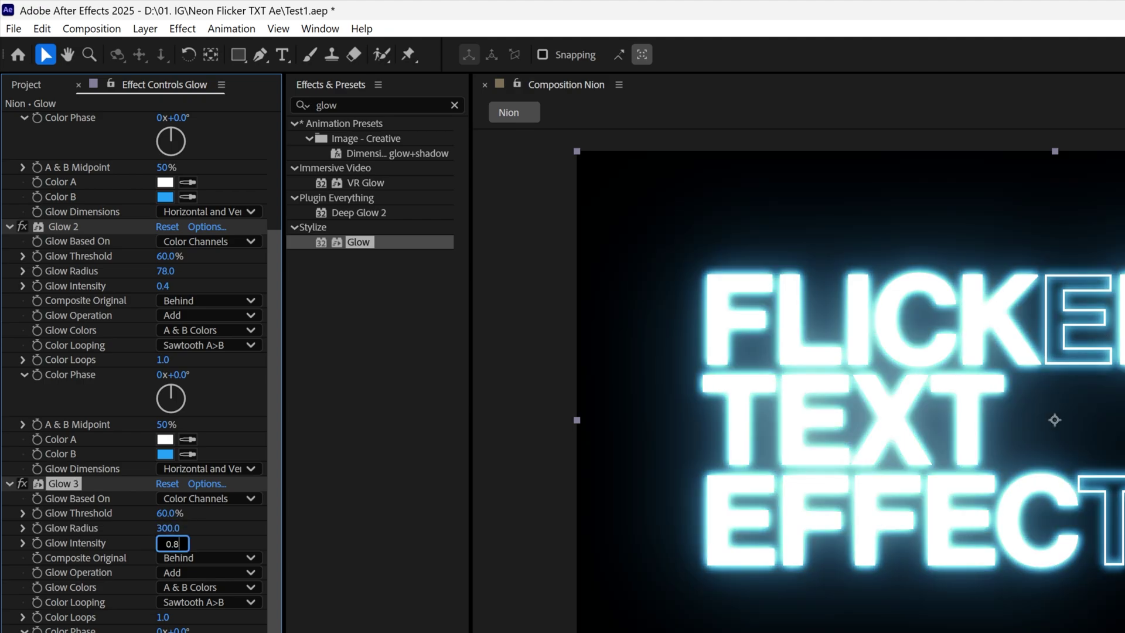
key("Return")
left_click(349, 106)
- Add Gaussian Blur below Glow 3 on the Glow layer with Blurriness 2.8
type("gaussian b")
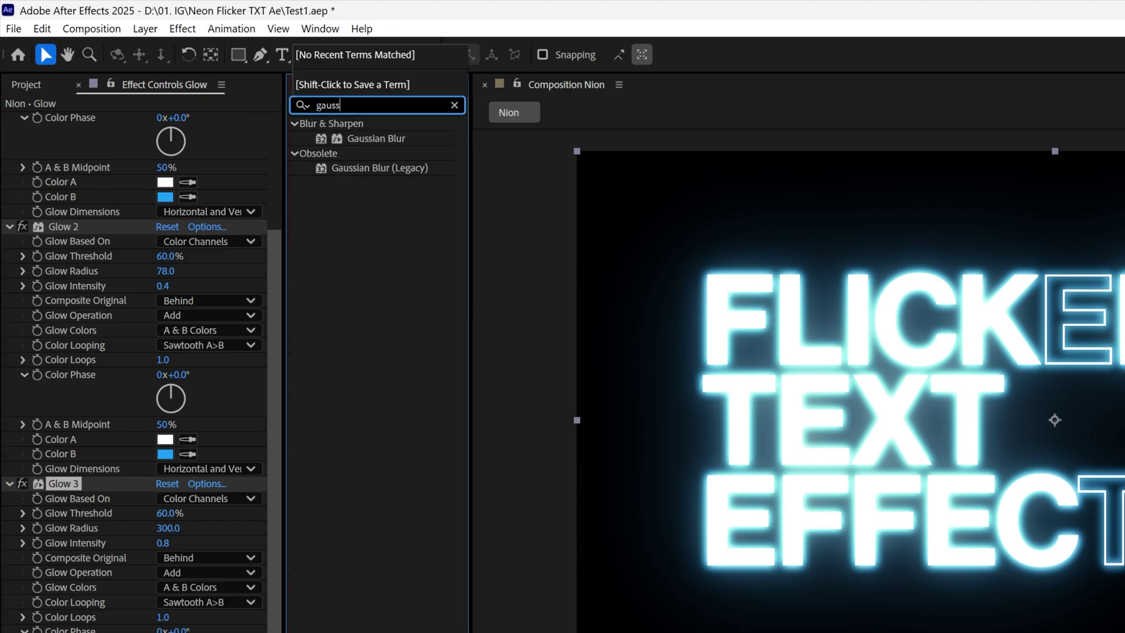
left_click_drag(363, 140, 133, 632)
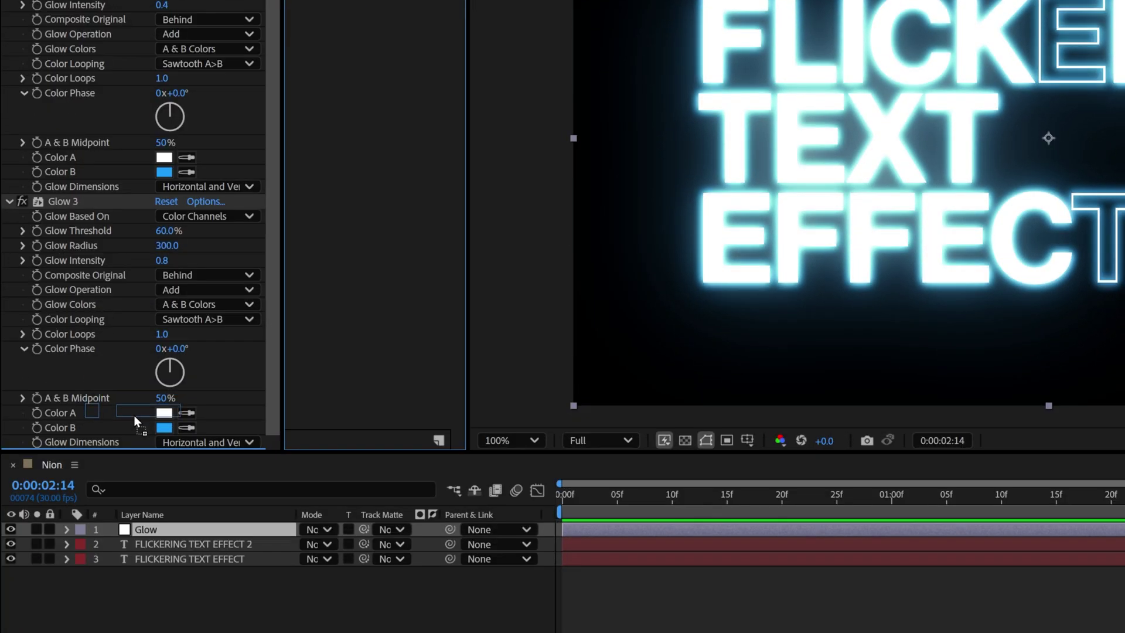
left_click_drag(132, 431, 132, 431)
scroll(1048, 138, "up", 3)
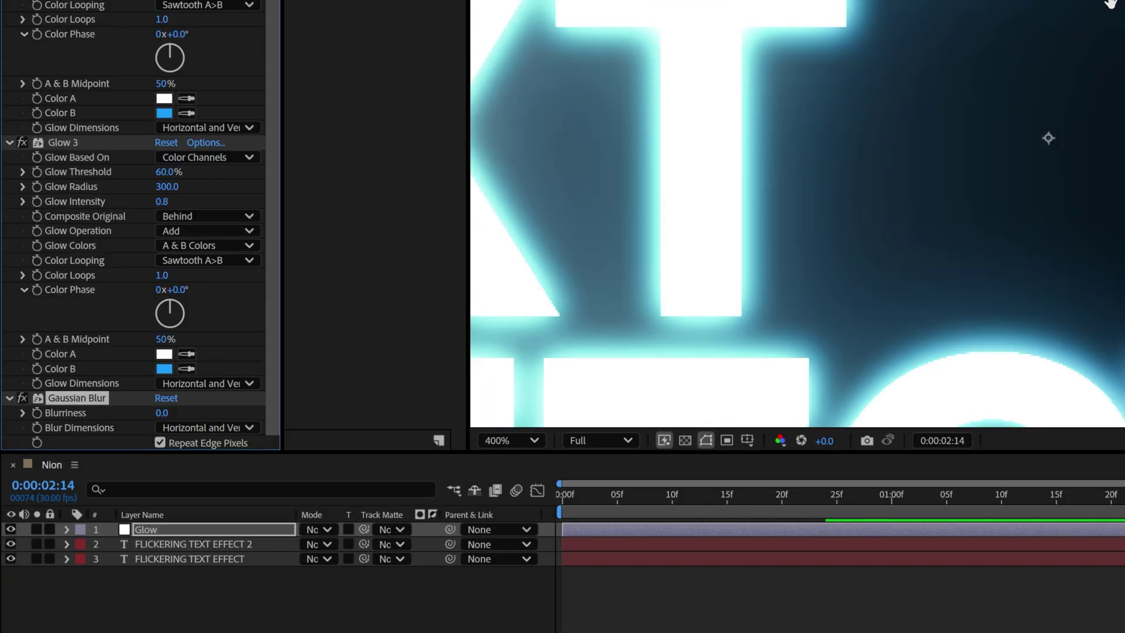
left_click_drag(1111, 3, 1098, 245)
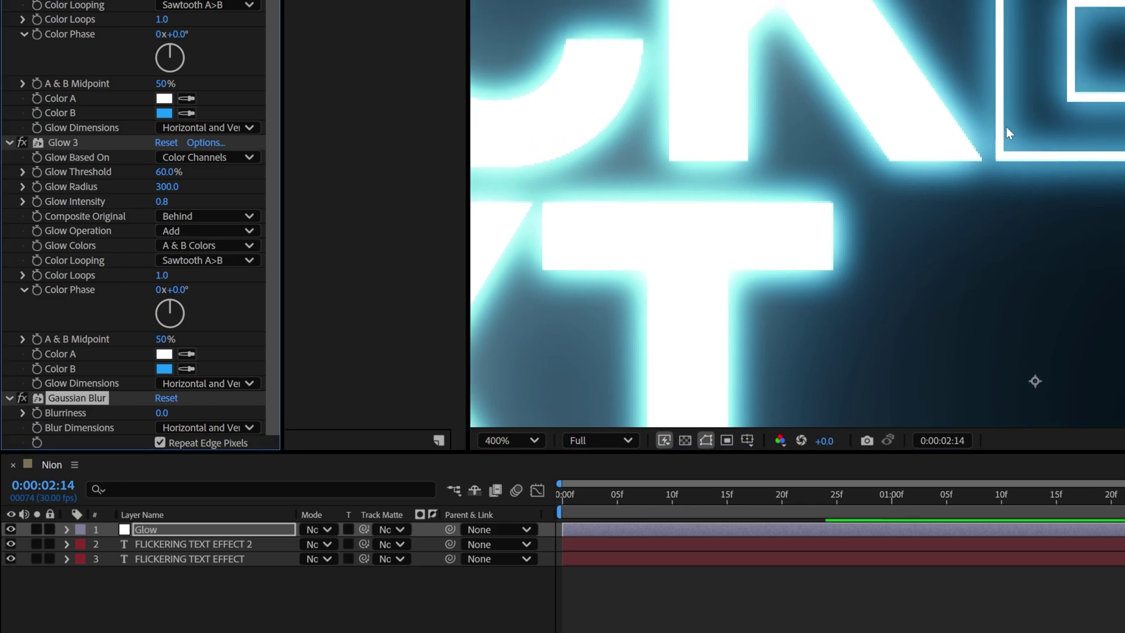
left_click_drag(165, 413, 185, 413)
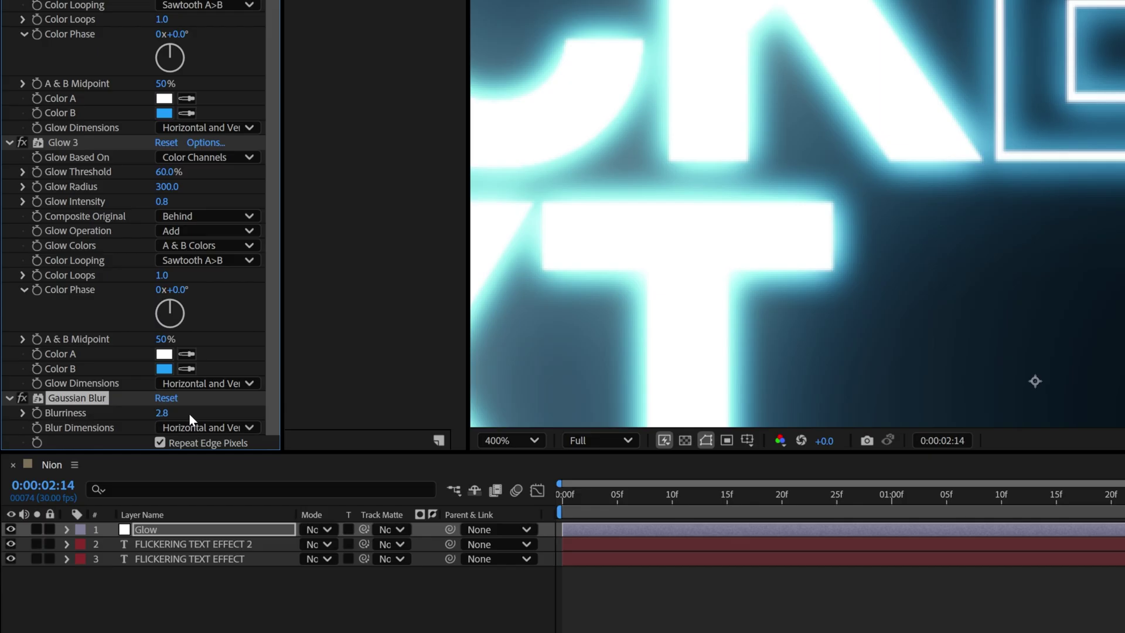
scroll(811, 281, "down", 4)
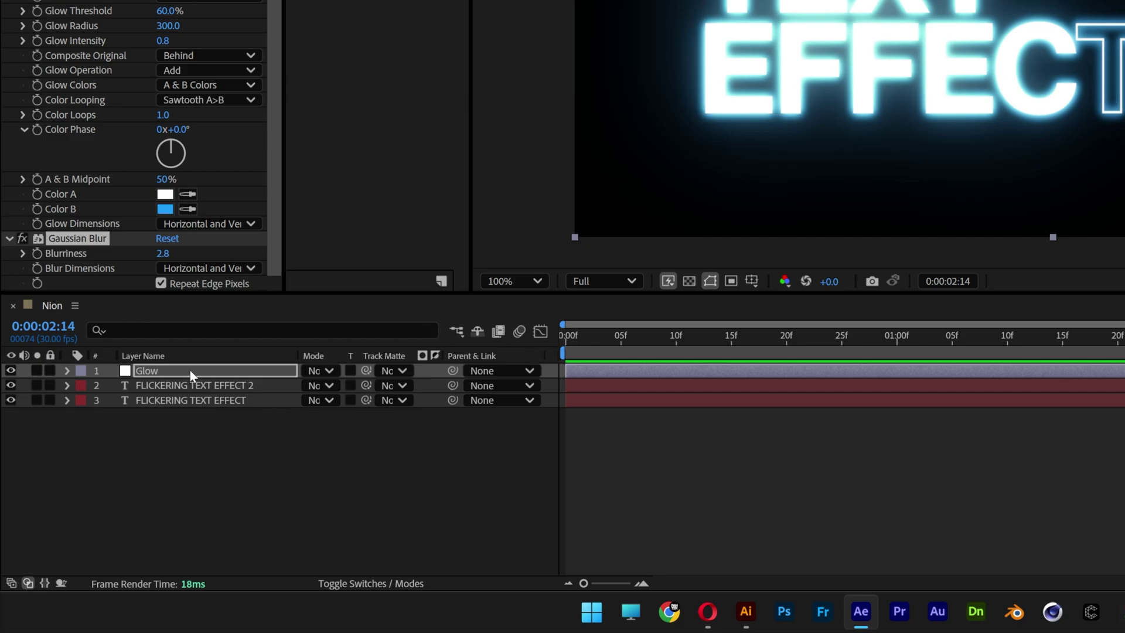
- Draw a horizontal line shape across the top and set its fill to none
left_click(211, 432)
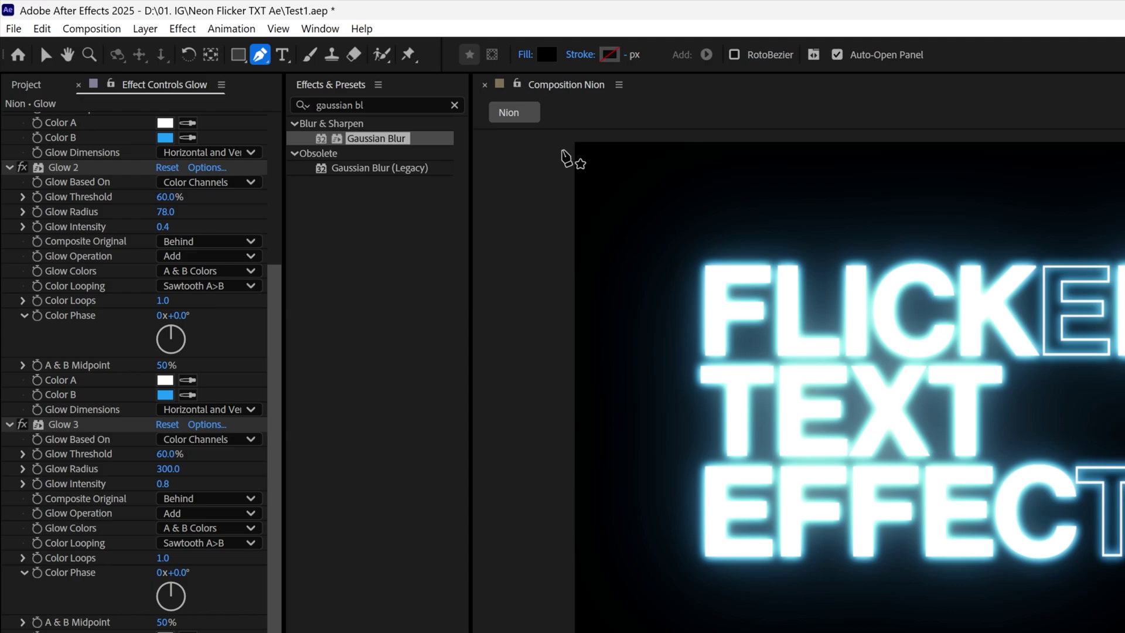
left_click(564, 155)
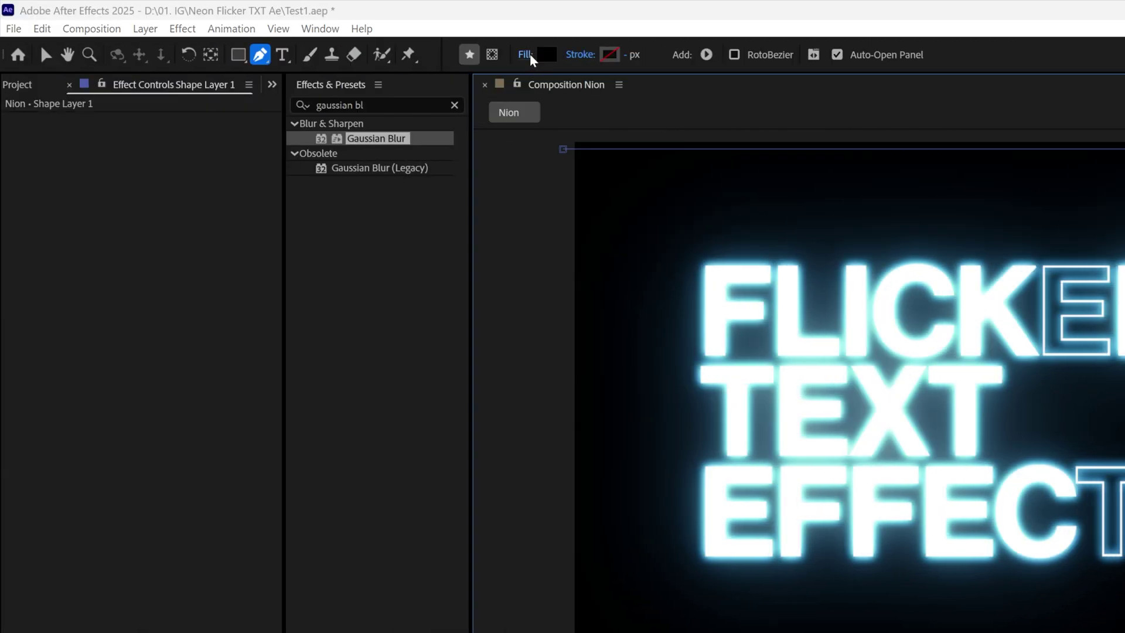
left_click(530, 54)
left_click(847, 473)
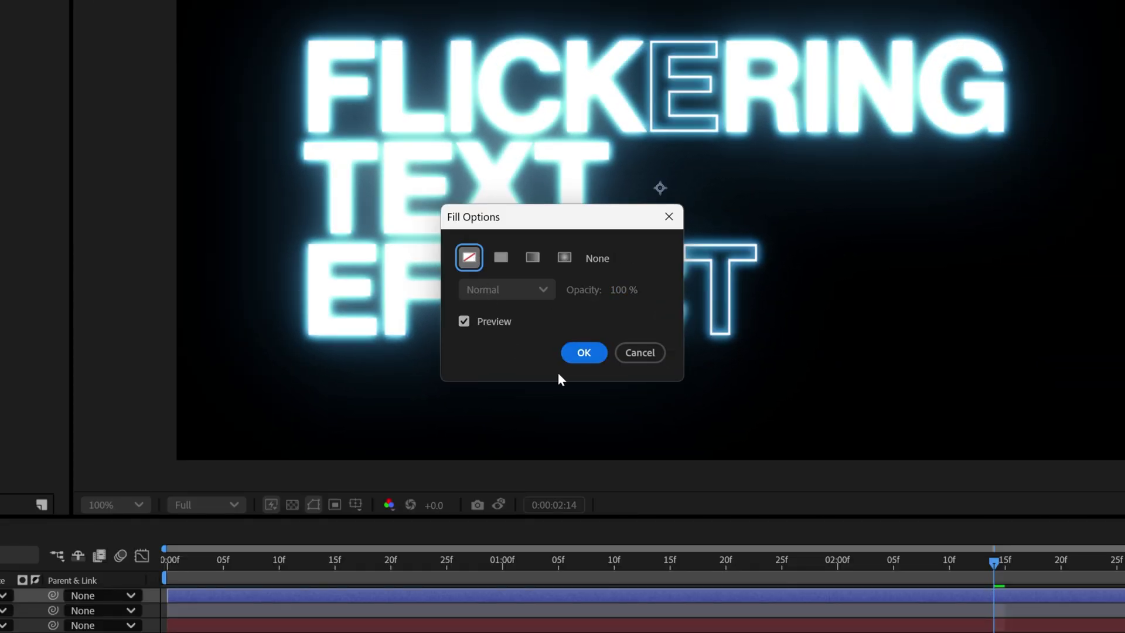
left_click(583, 353)
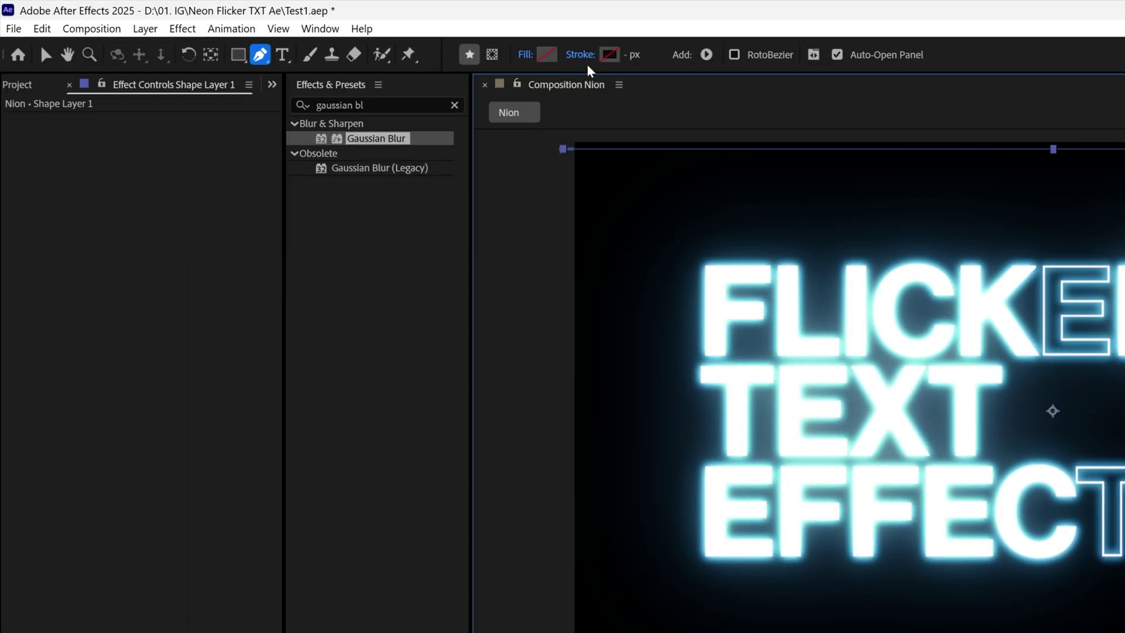
- Give the line a solid white stroke 4 px wide
left_click(583, 56)
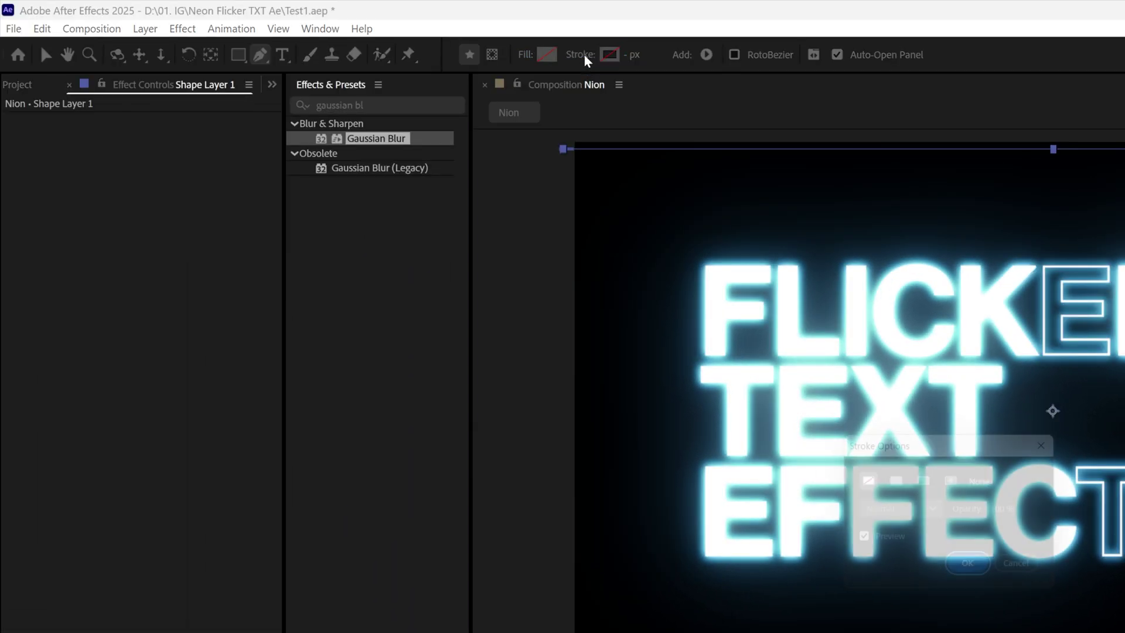
left_click(895, 480)
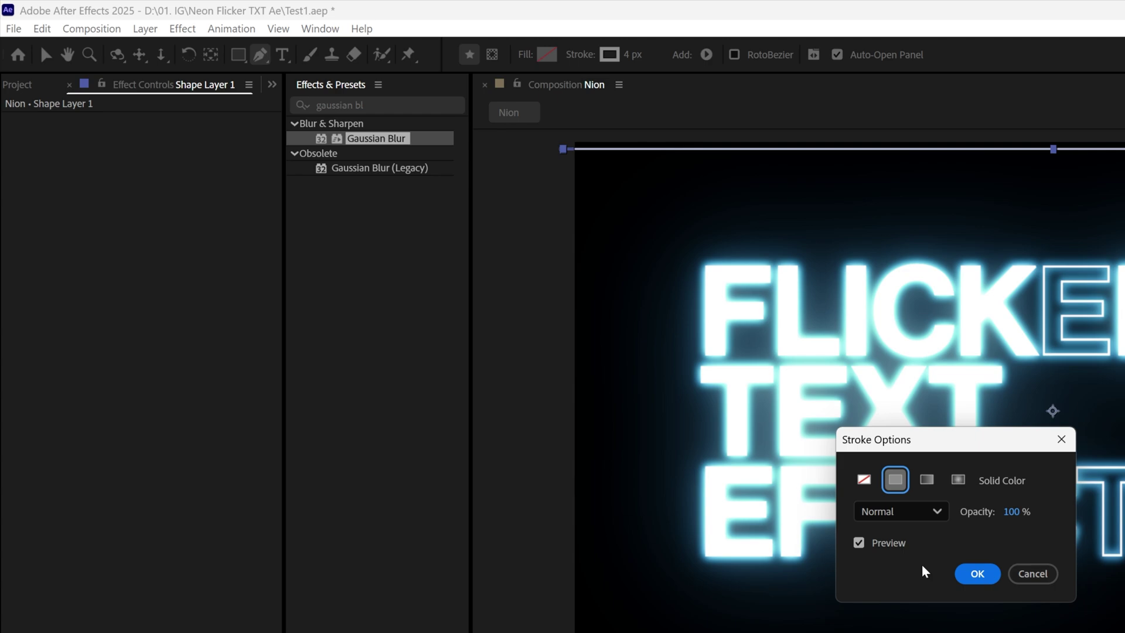
left_click(978, 574)
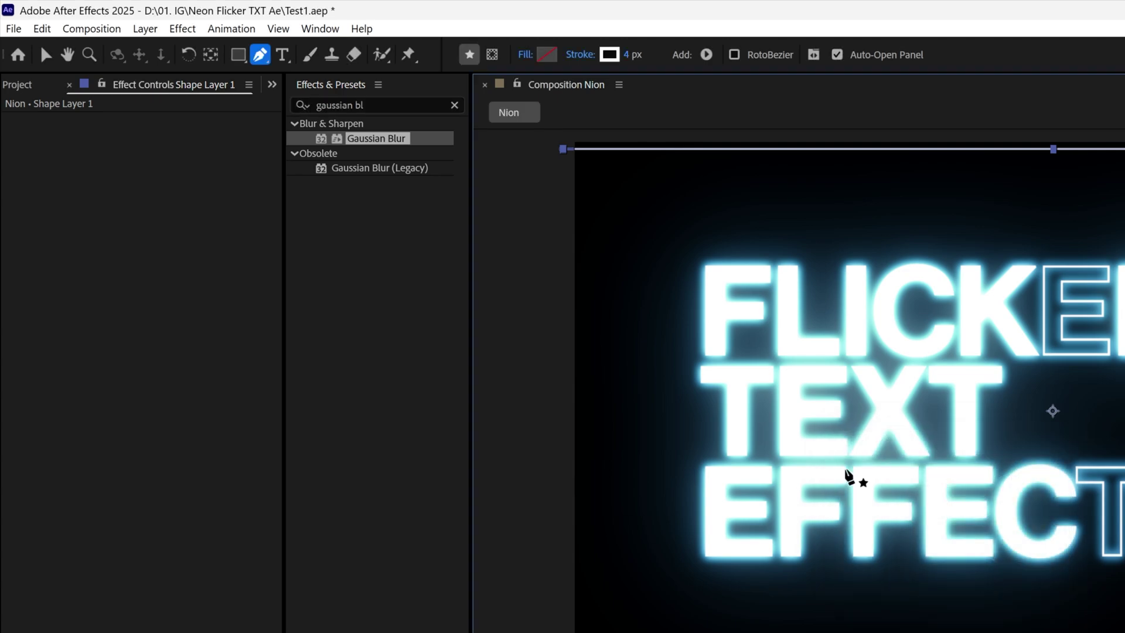
left_click(610, 55)
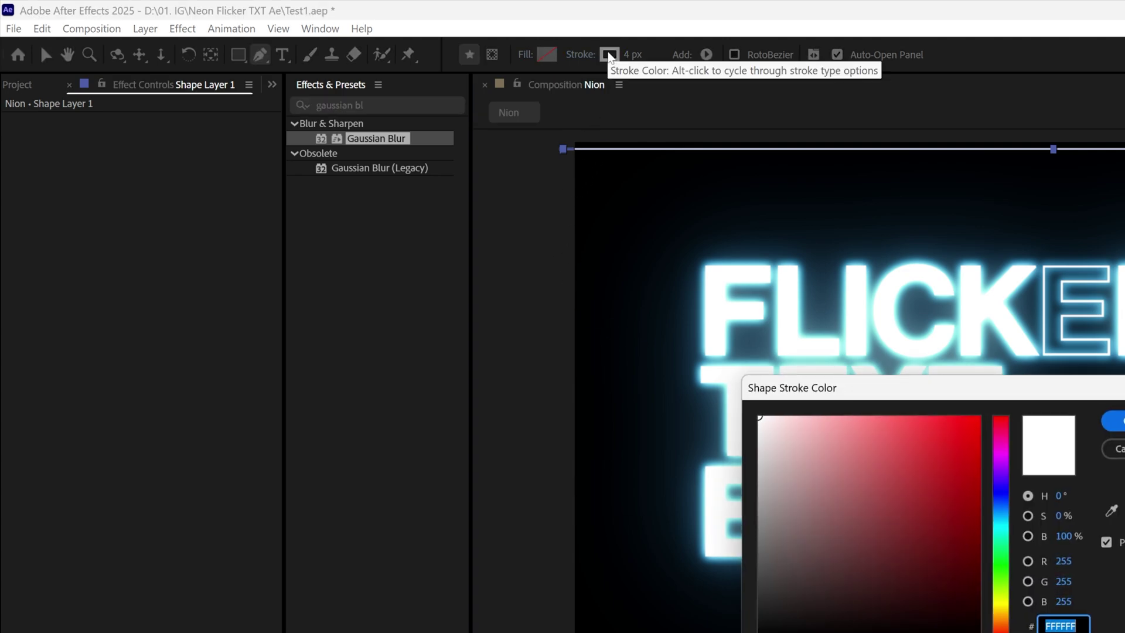
left_click(1110, 425)
left_click(630, 59)
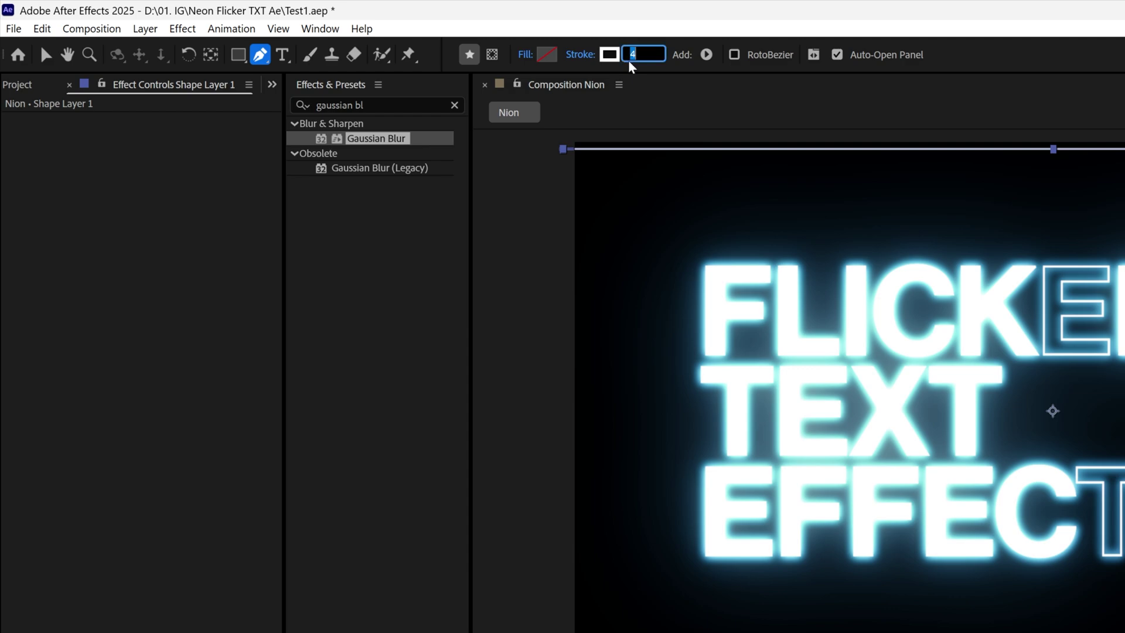
key("Return")
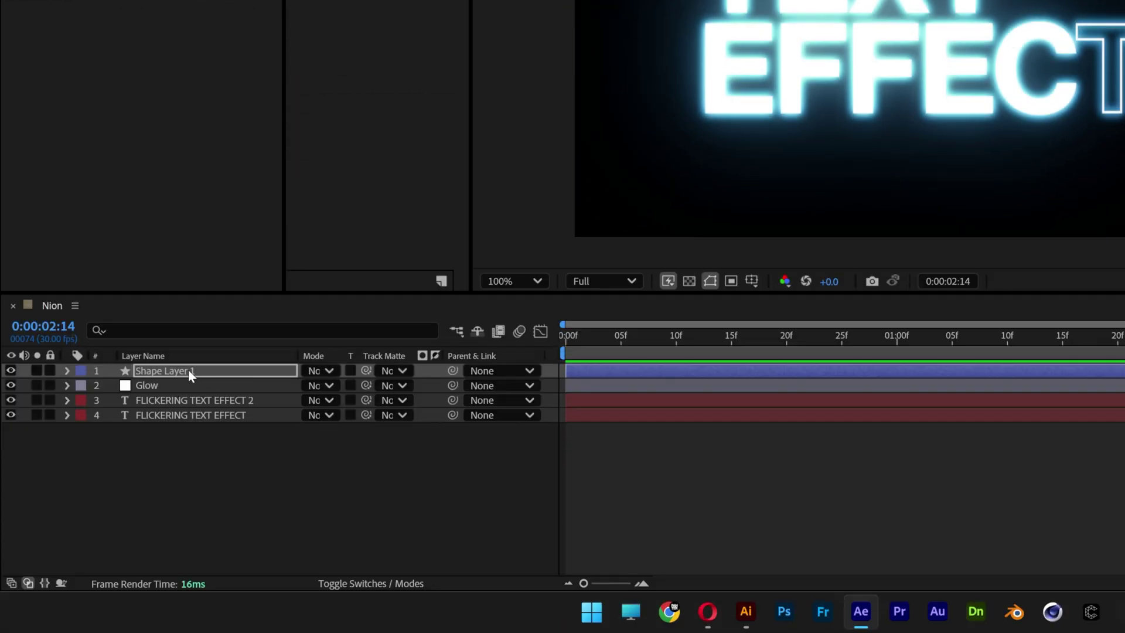
- Rename the shape layer to Lines
right_click(188, 371)
left_click(262, 321)
type("L")
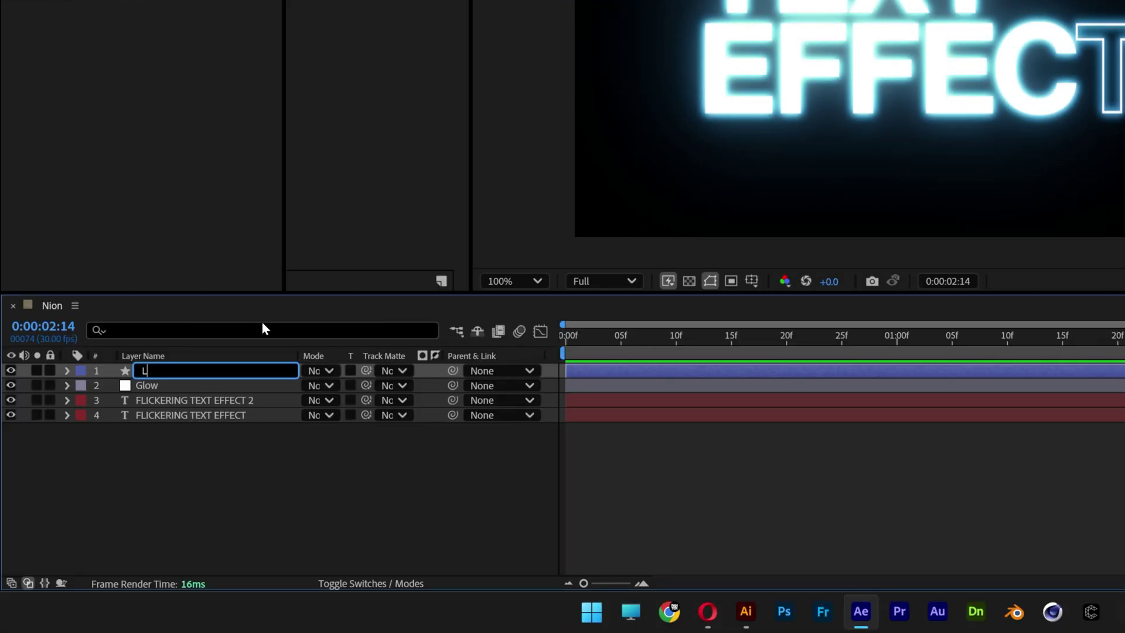
type("ines")
key("Return")
- Add a Repeater to the line shape with 100 copies
left_click(68, 371)
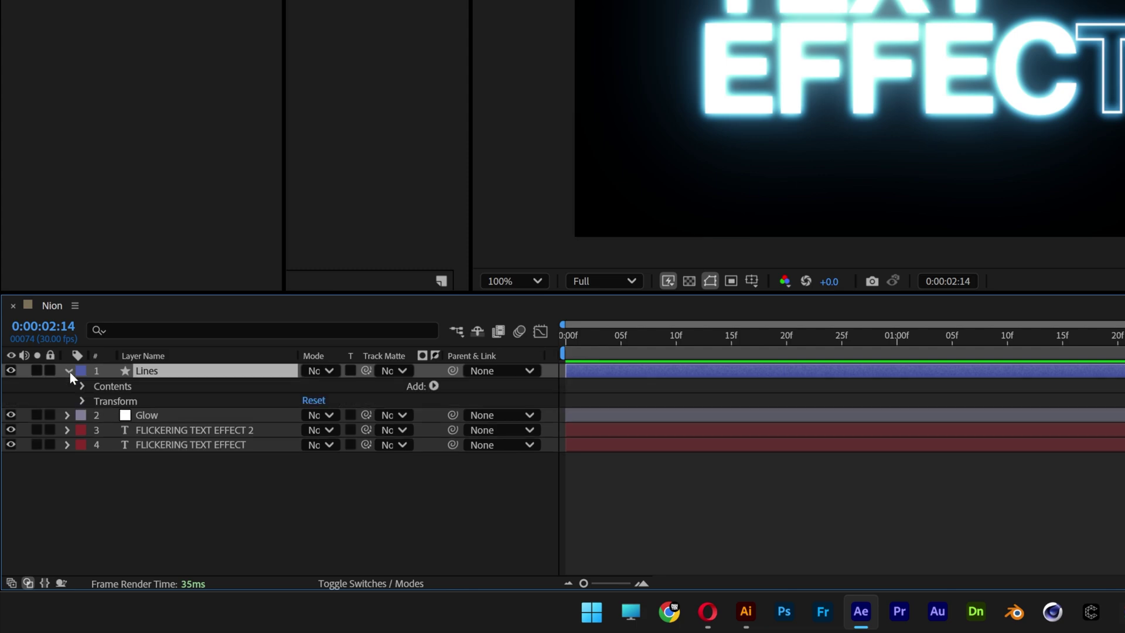
left_click(434, 386)
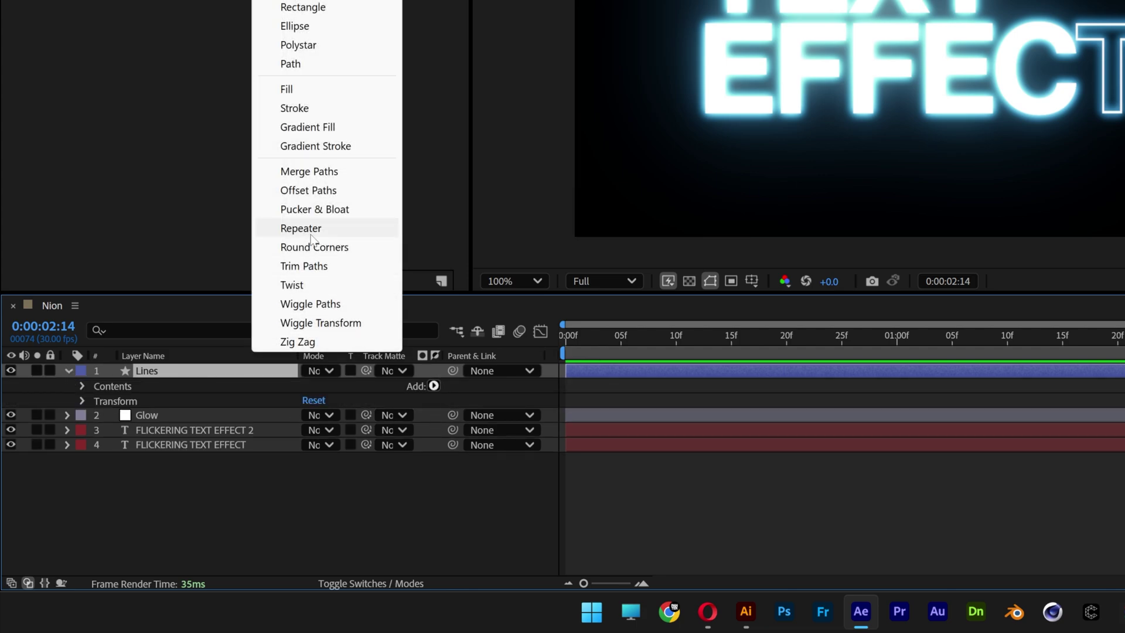
left_click(336, 230)
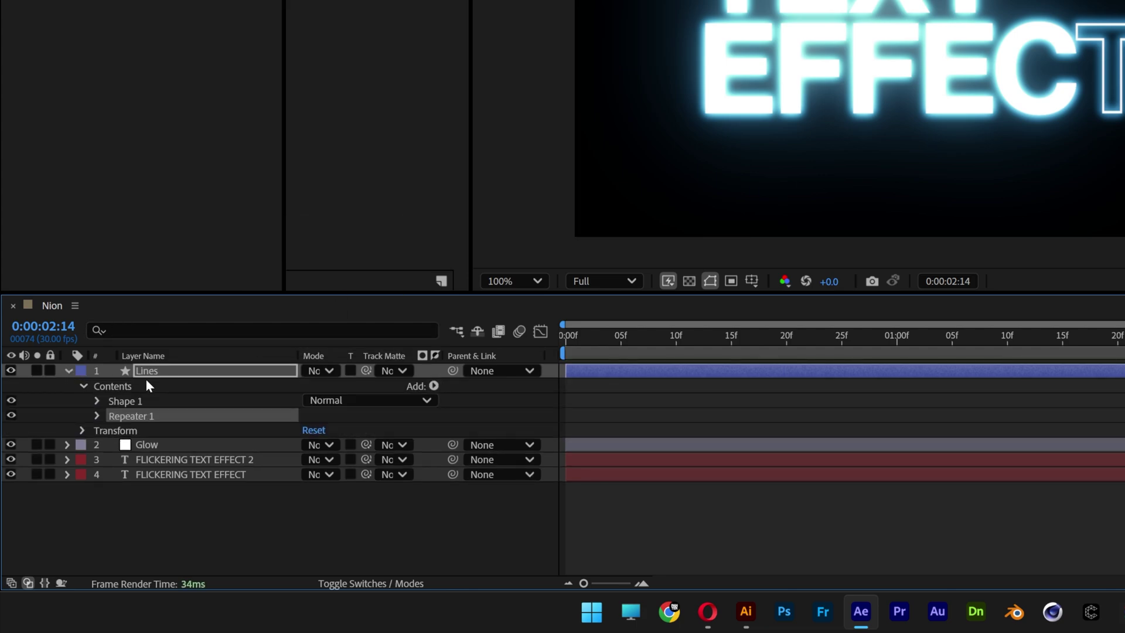
left_click(97, 416)
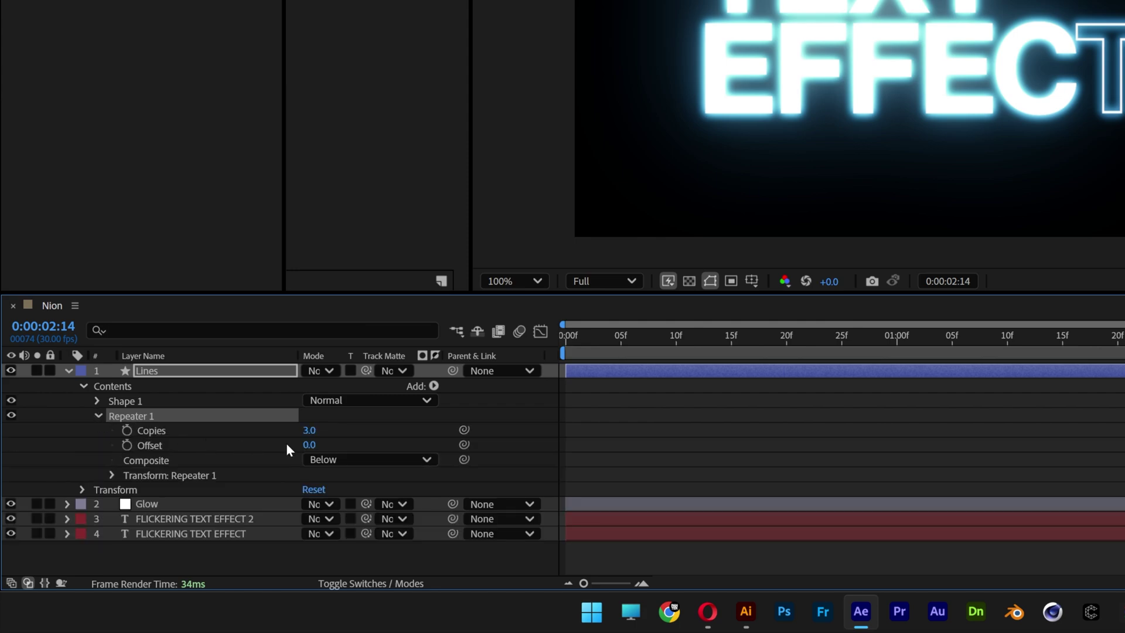
left_click(308, 430)
type("100")
key("Return")
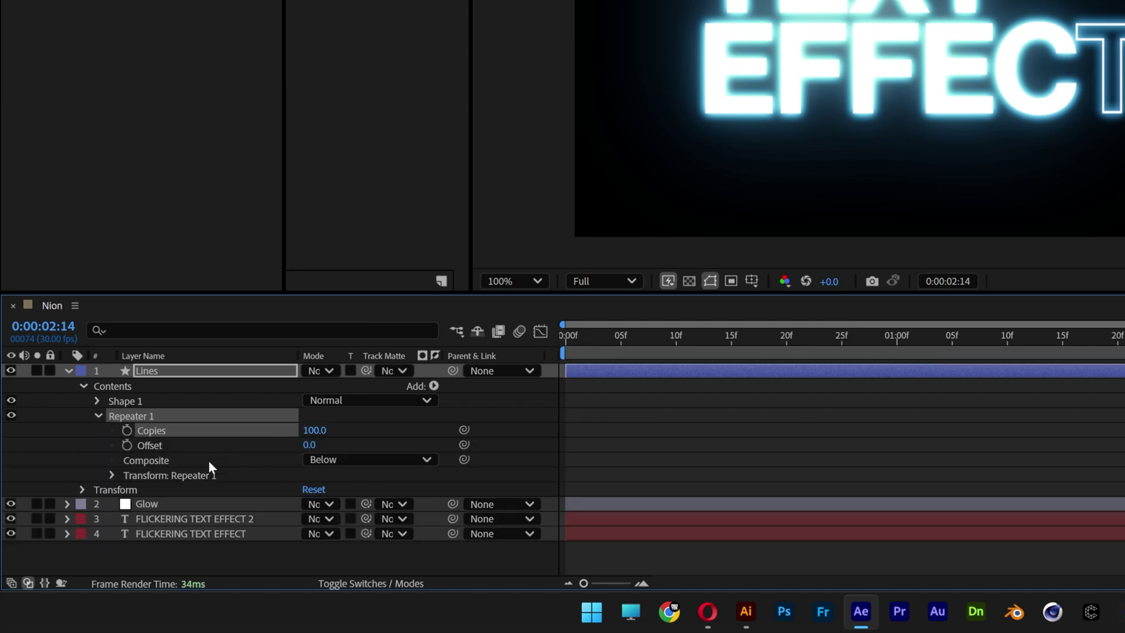
- Set the repeater's Transform Position to 0,17, then tighten the vertical spacing to about 12
left_click(136, 476)
left_click(111, 474)
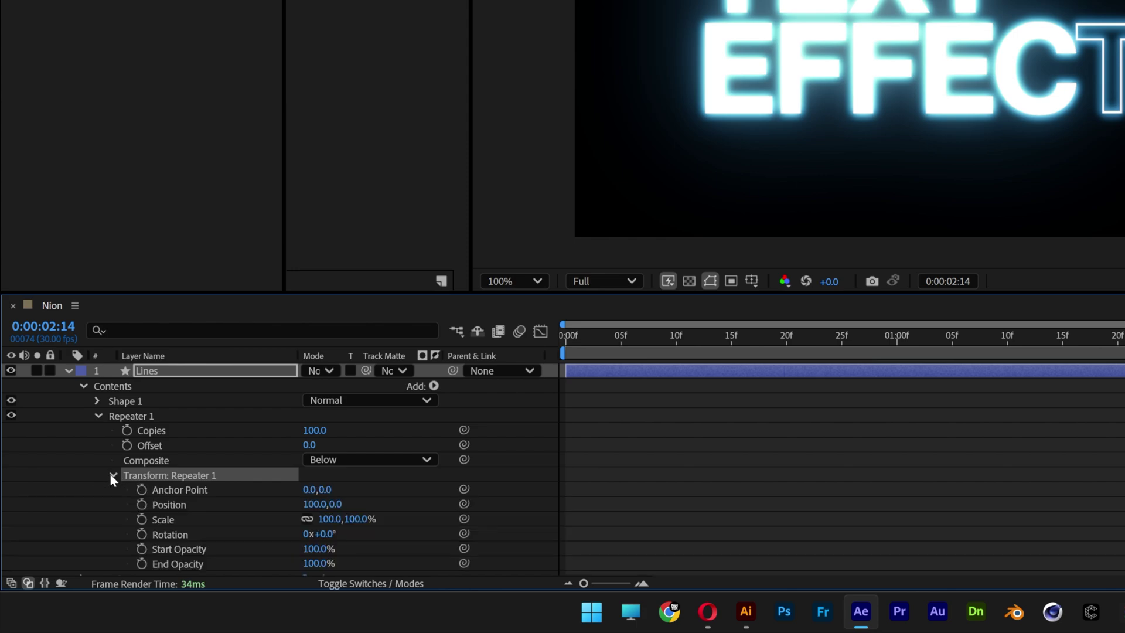
left_click(312, 504)
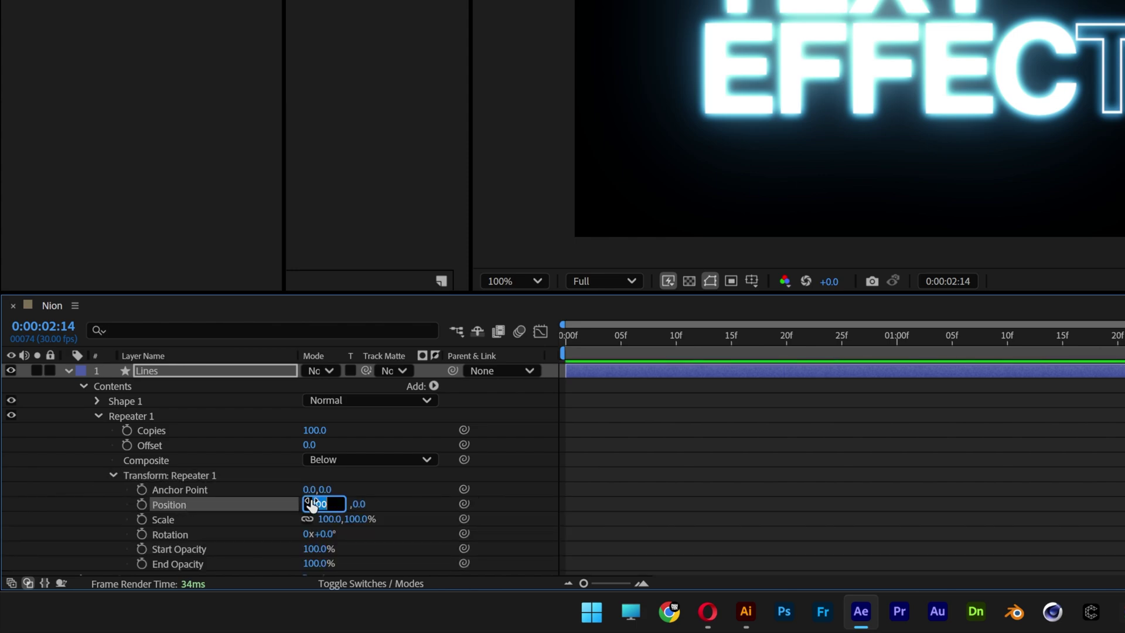
type("0")
key("Return")
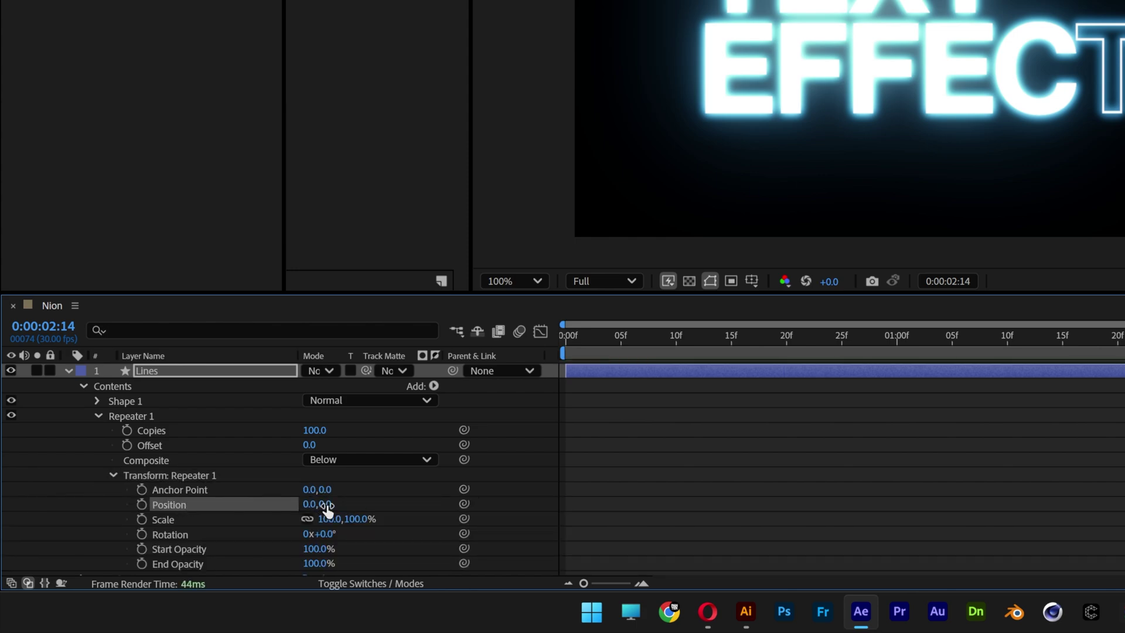
left_click(326, 504)
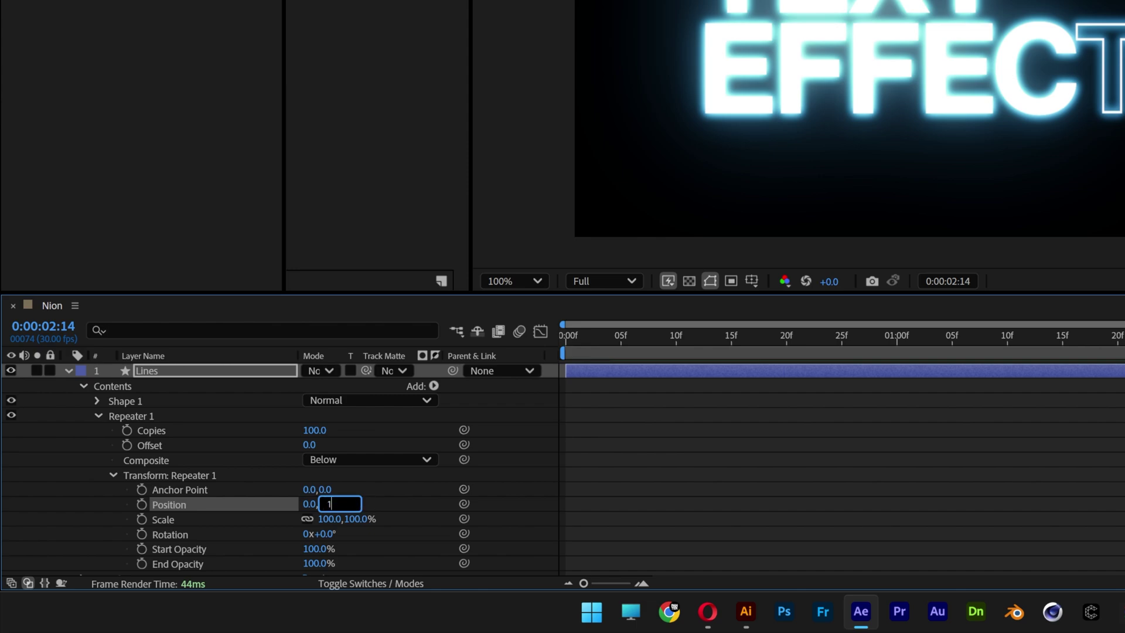
type("17")
key("Return")
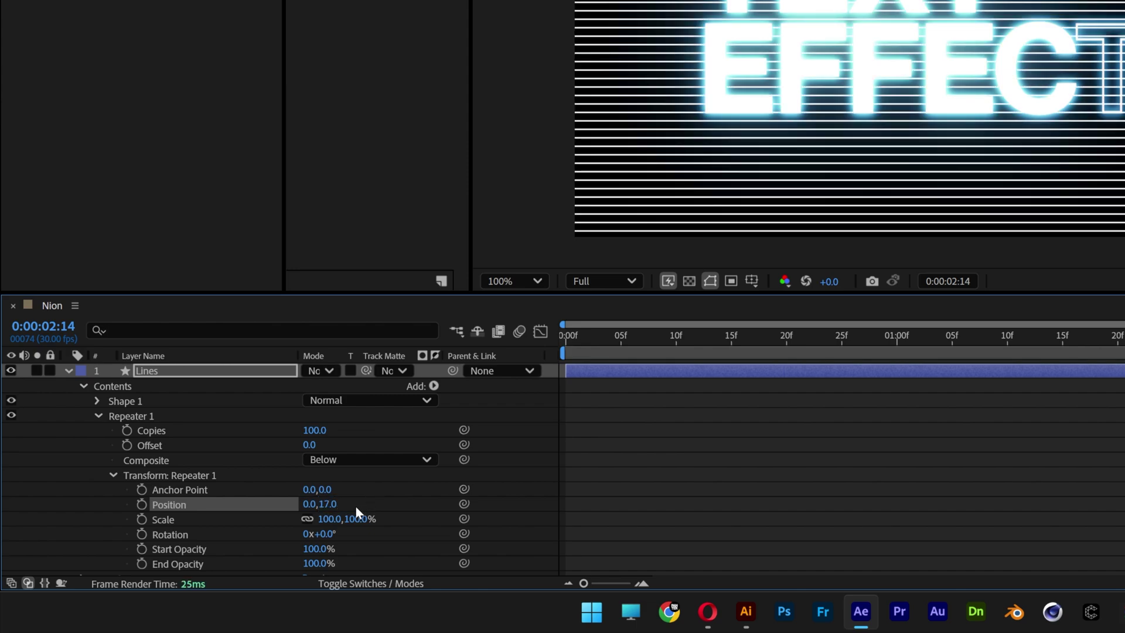
left_click_drag(332, 505, 349, 502)
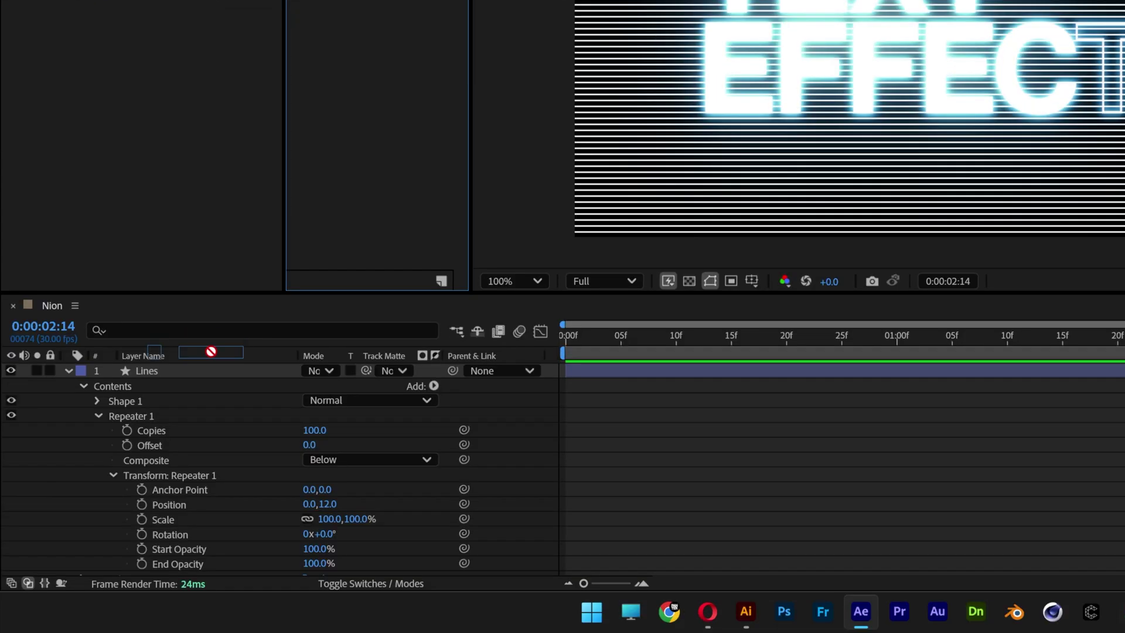
- Raise the Gaussian Blur on the Lines layer to a blurriness of 9.0
left_click(210, 371)
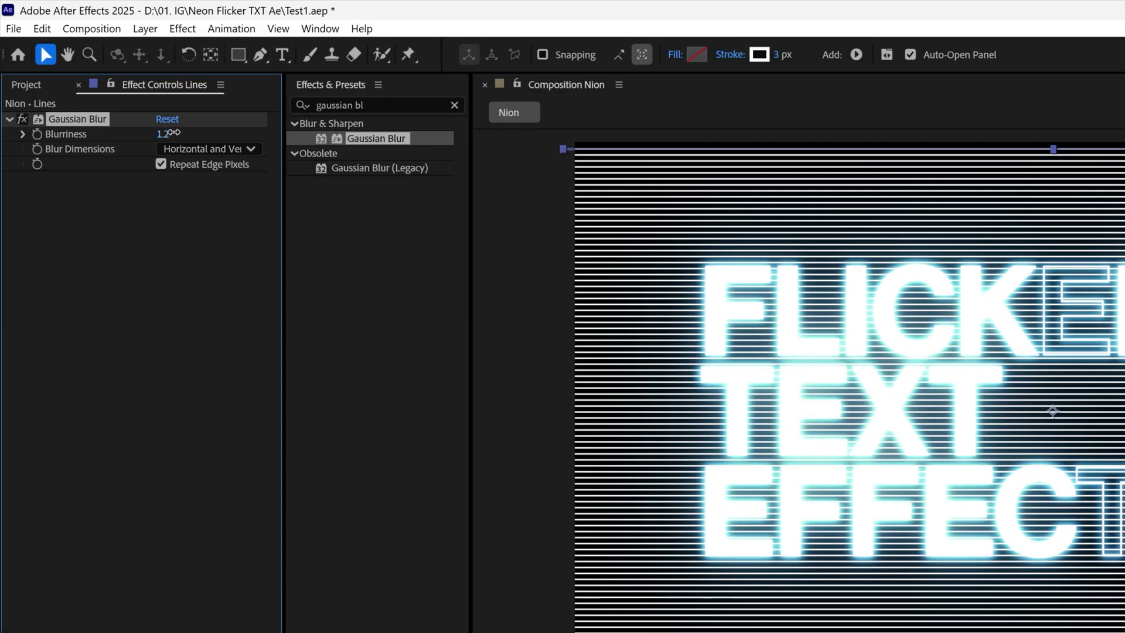
left_click_drag(174, 133, 244, 135)
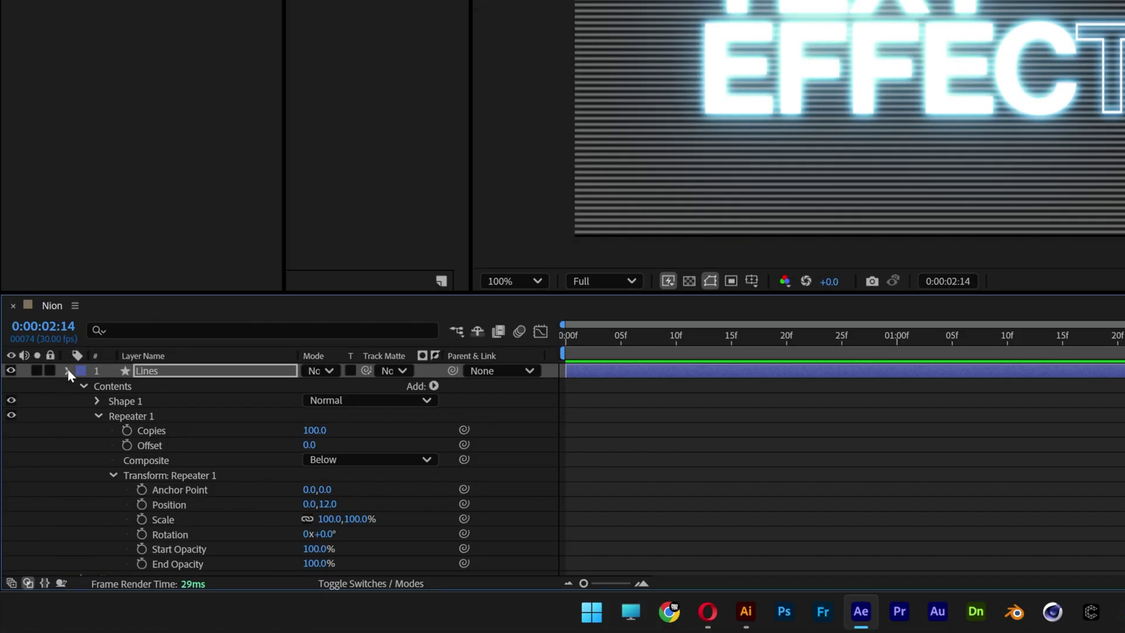
left_click(68, 369)
- Set the Lines layer's blending mode to Classic Color Dodge
left_click(322, 370)
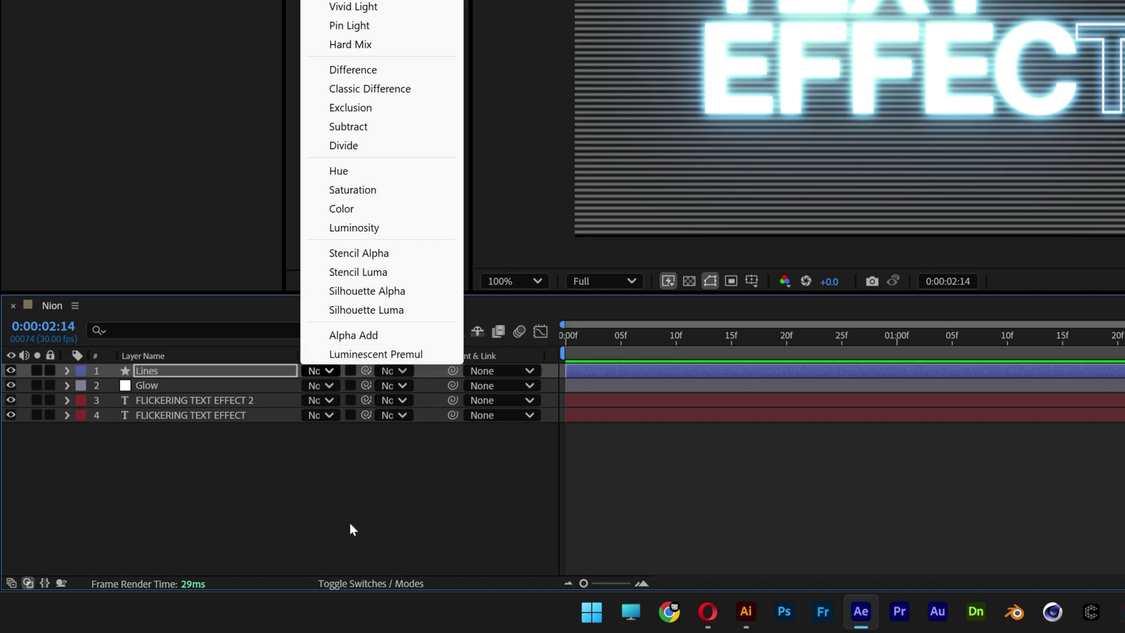
left_click(347, 545)
left_click(344, 583)
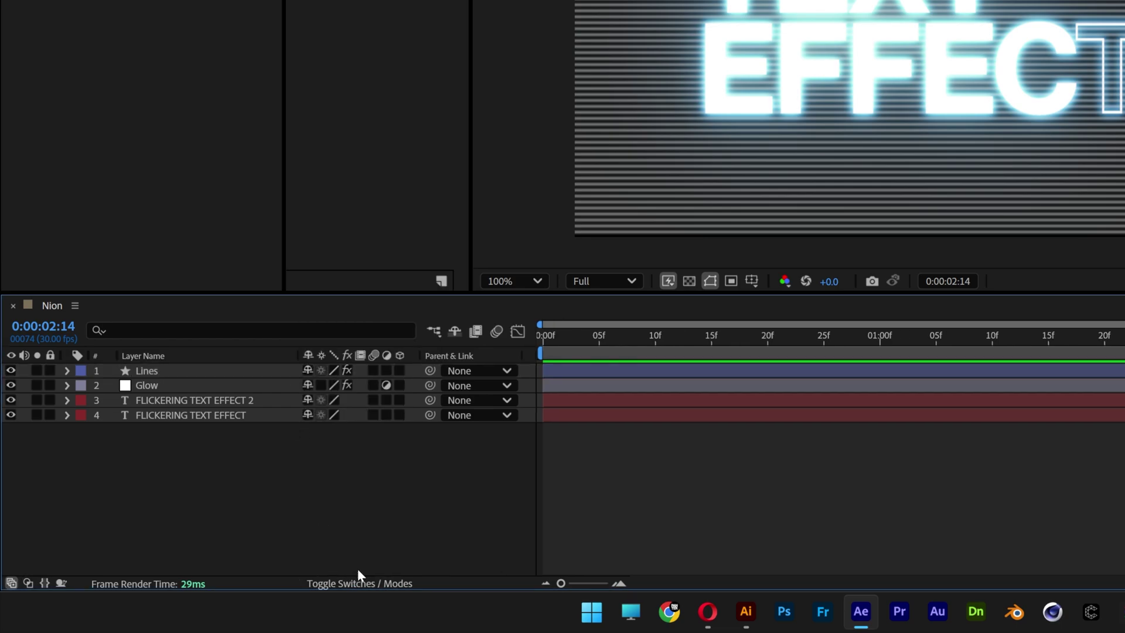
left_click(354, 584)
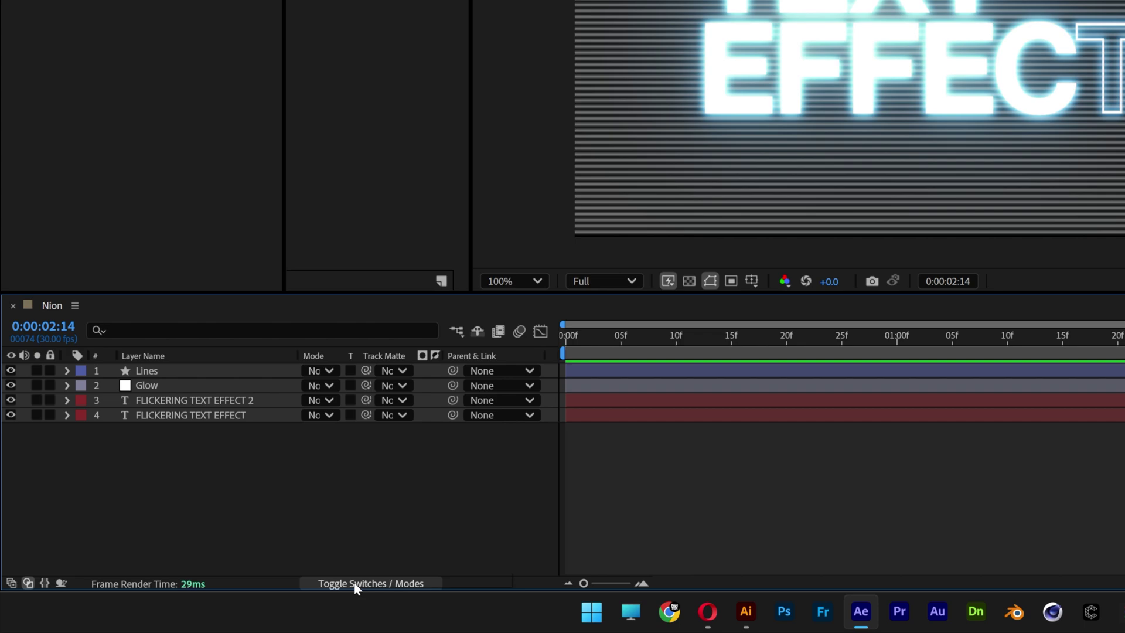
left_click(256, 371)
left_click(328, 372)
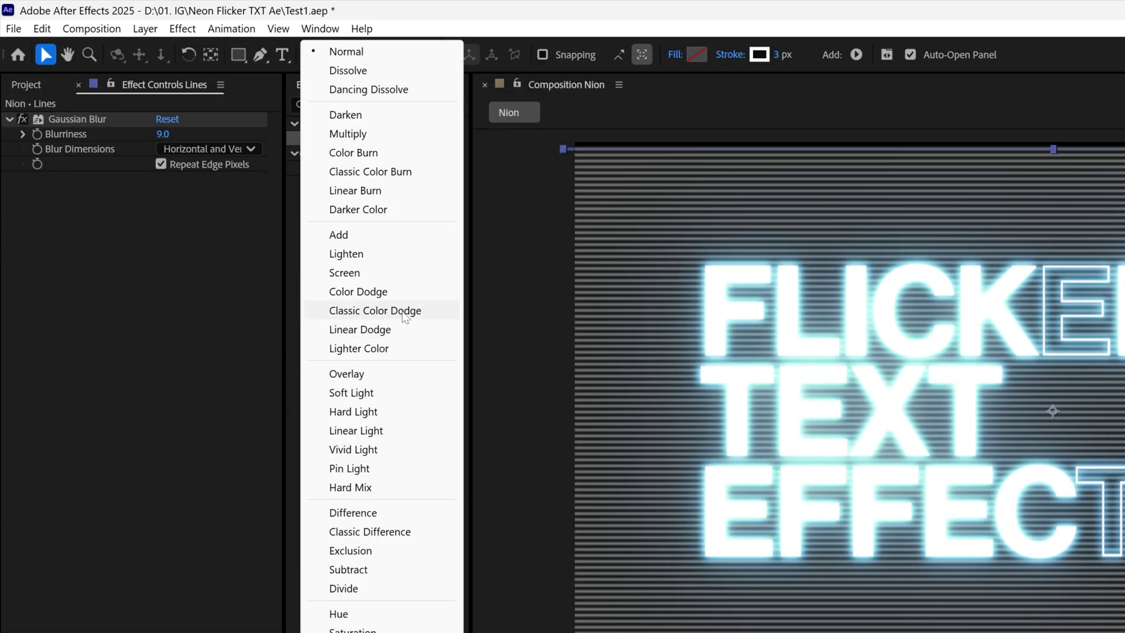
left_click(404, 312)
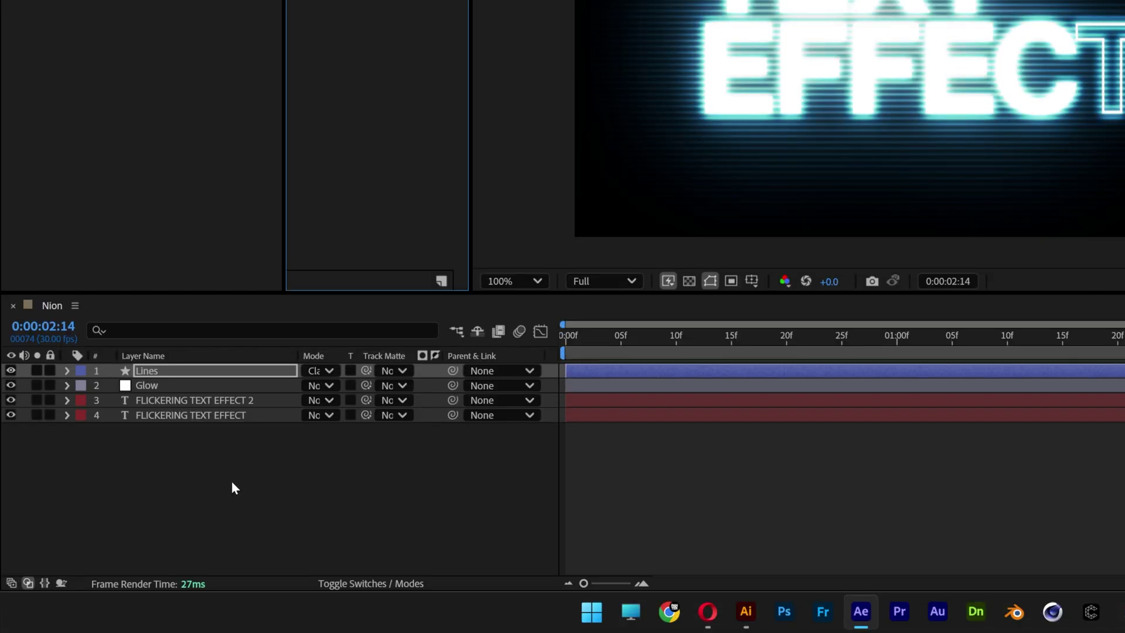
- Create a new adjustment layer and rename it 'Noise'
right_click(234, 488)
mouse_move(419, 275)
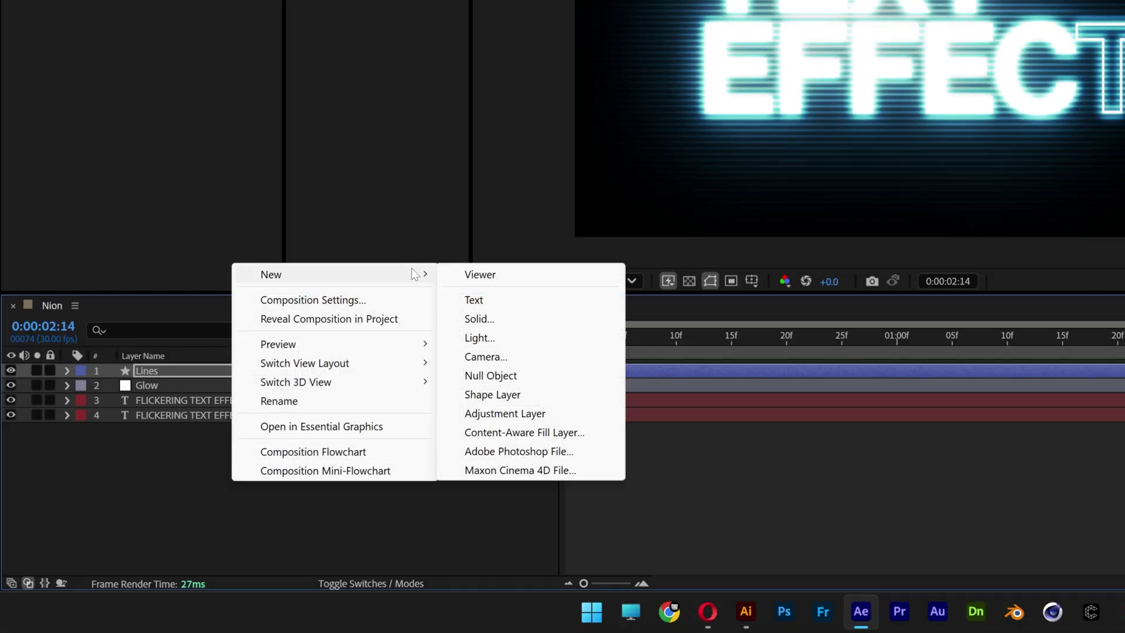
left_click(528, 414)
right_click(225, 371)
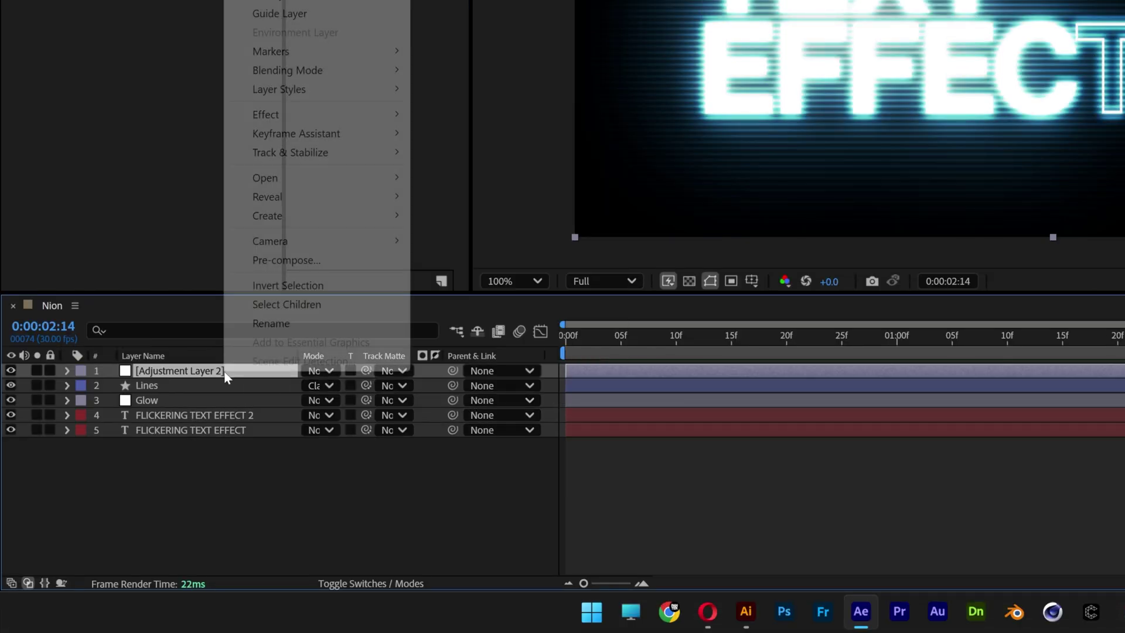
left_click(272, 324)
type("Noise")
key("Return")
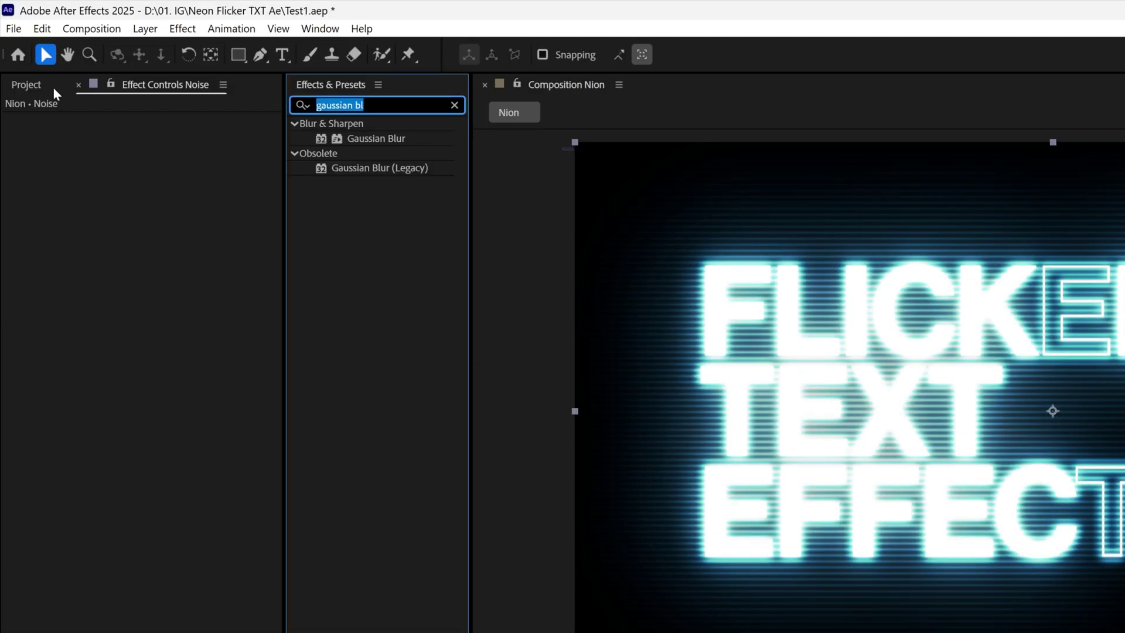
- Apply Add Grain to the Noise layer with the Eastman Color High Speed preset
type("grain")
left_click(352, 139)
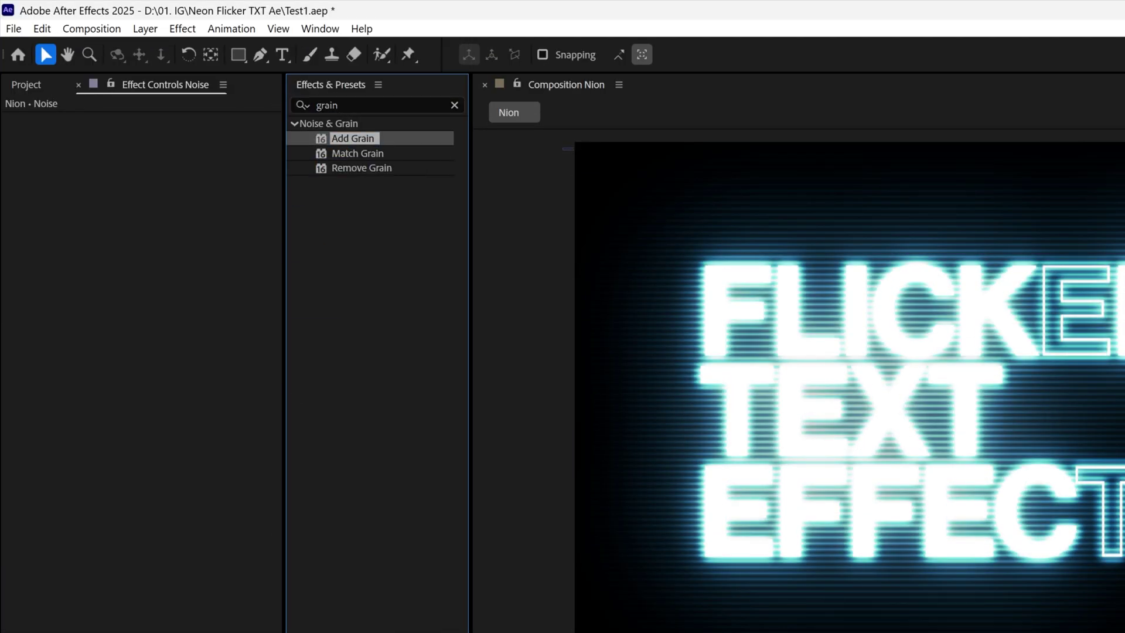
double_click(352, 139)
left_click(193, 150)
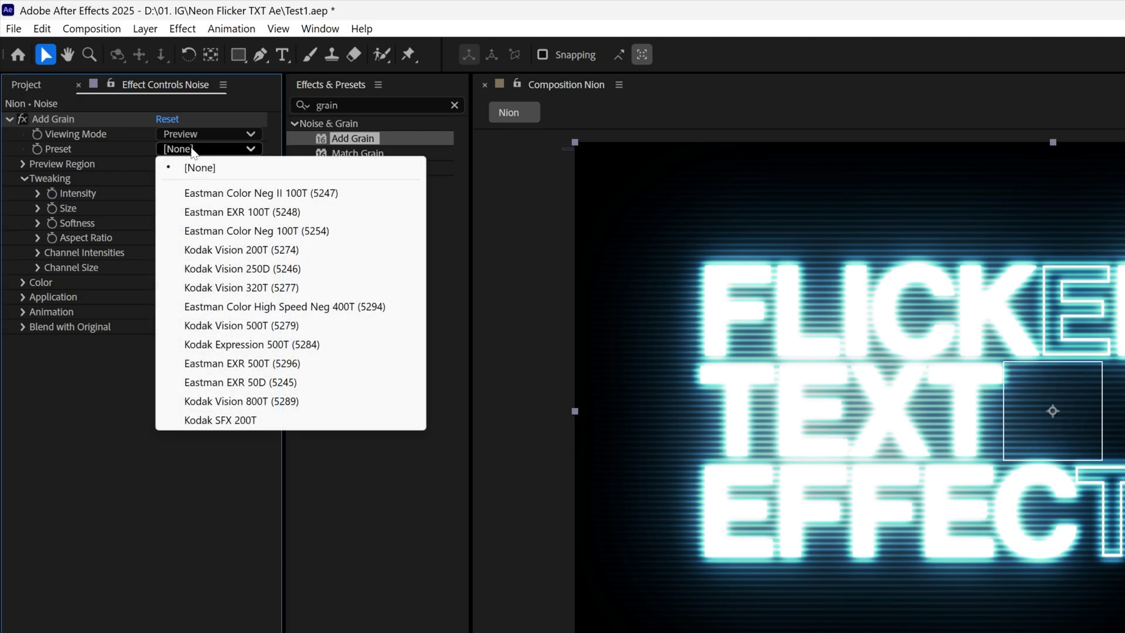
left_click(263, 308)
- Set the grain's Viewing Mode to Final Output and Intensity to 3.3
left_click(199, 135)
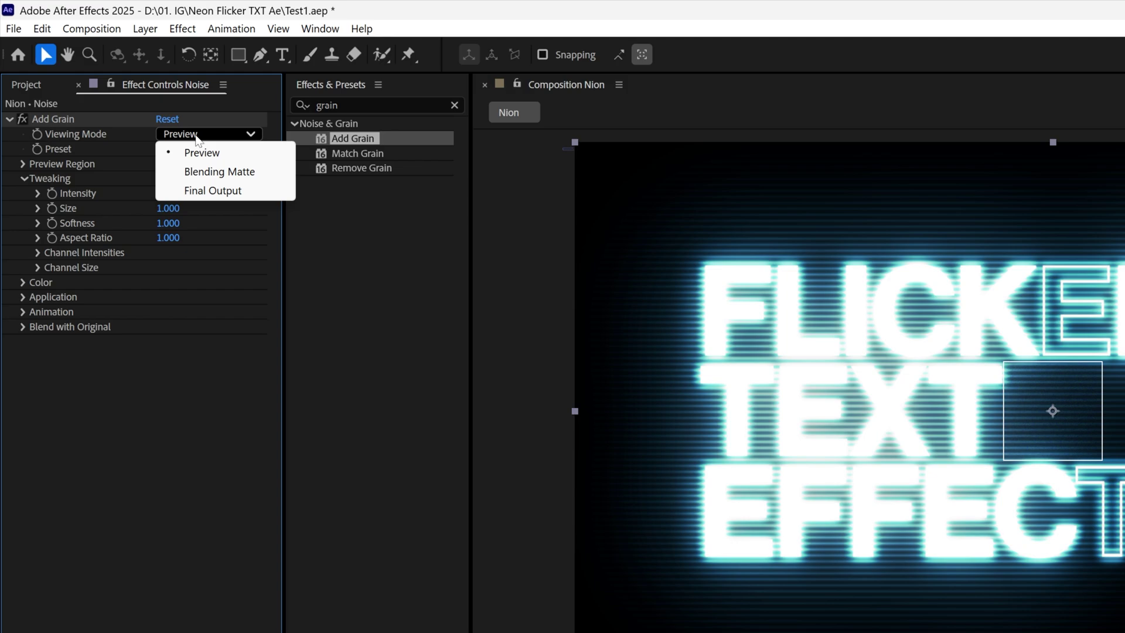
left_click(212, 190)
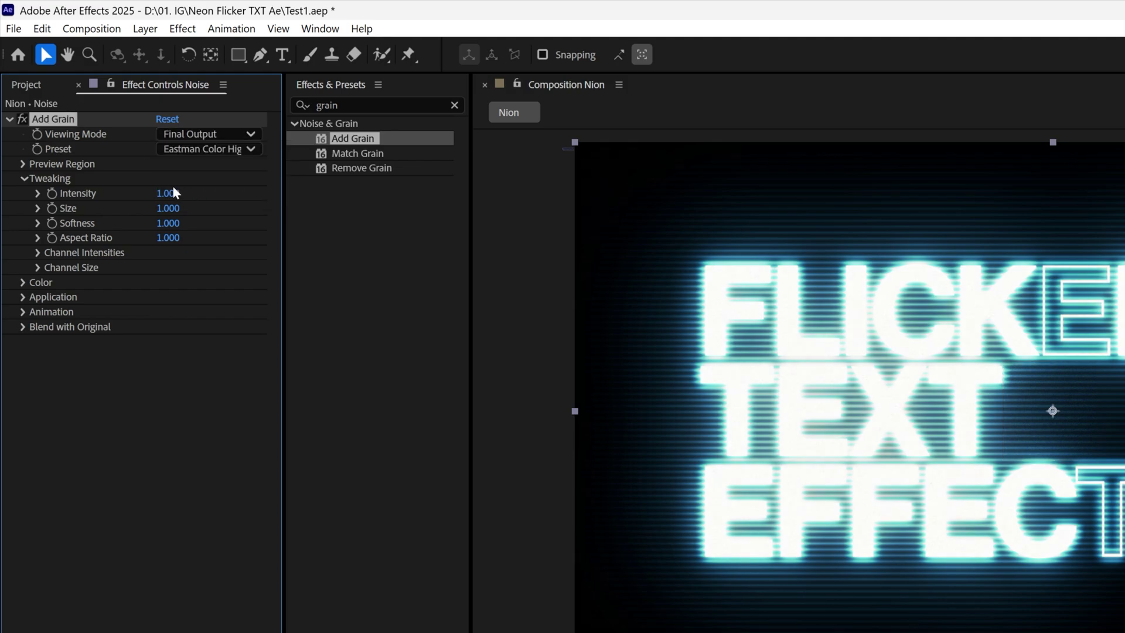
left_click(170, 193)
type("3.3")
key("Return")
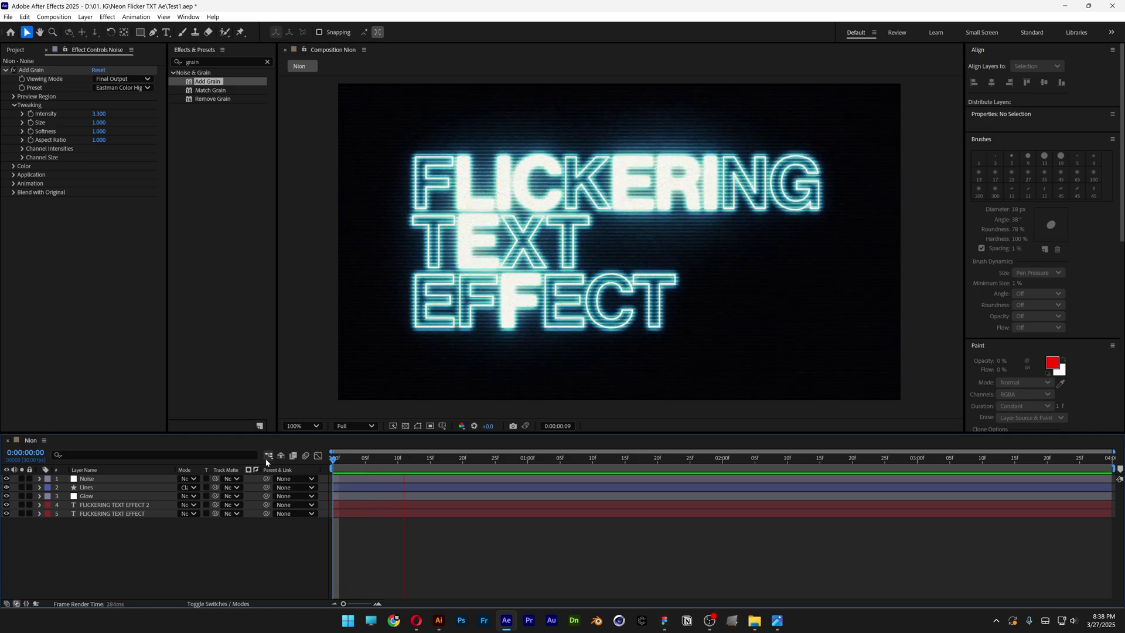